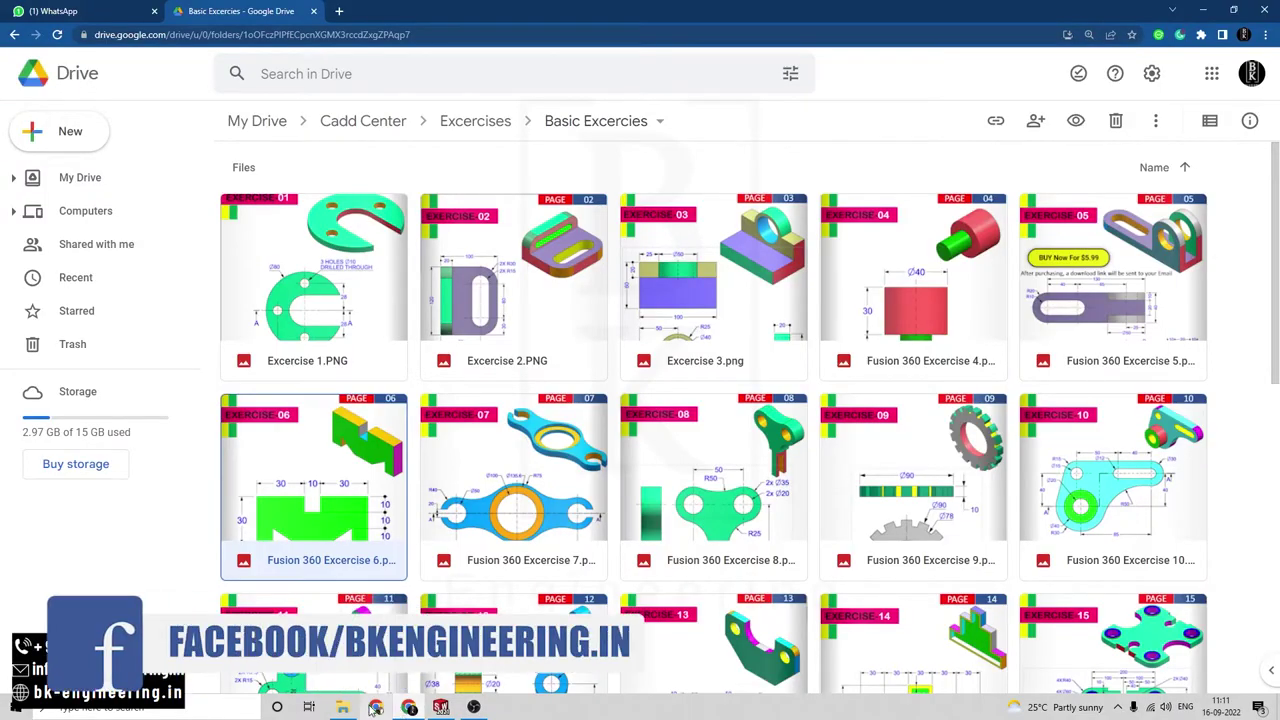
- Open the Fusion 360 Excercise 6.png preview from the Basic Excercises folder in Google Drive
{"action": "scroll", "coordinate": [567, 440], "scroll_direction": "down", "scroll_amount": 7}
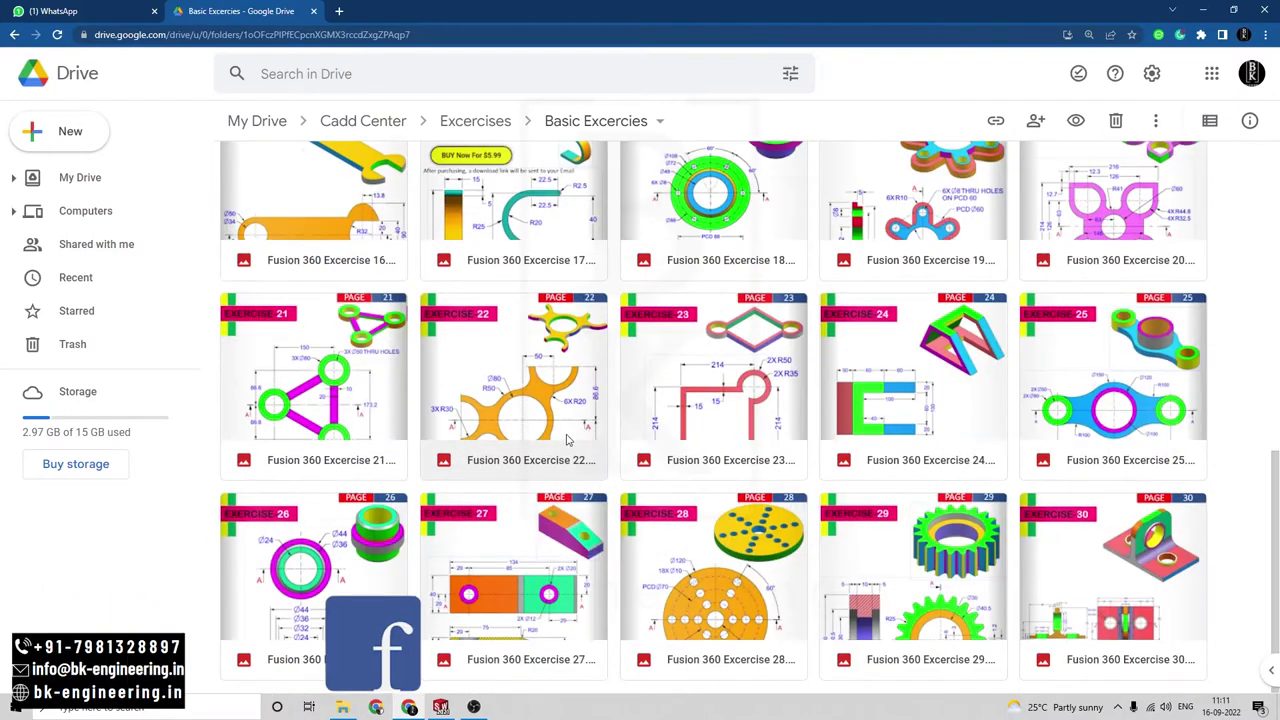
{"action": "scroll", "coordinate": [567, 440], "scroll_direction": "up", "scroll_amount": 4}
{"action": "scroll", "coordinate": [565, 444], "scroll_direction": "up", "scroll_amount": 3}
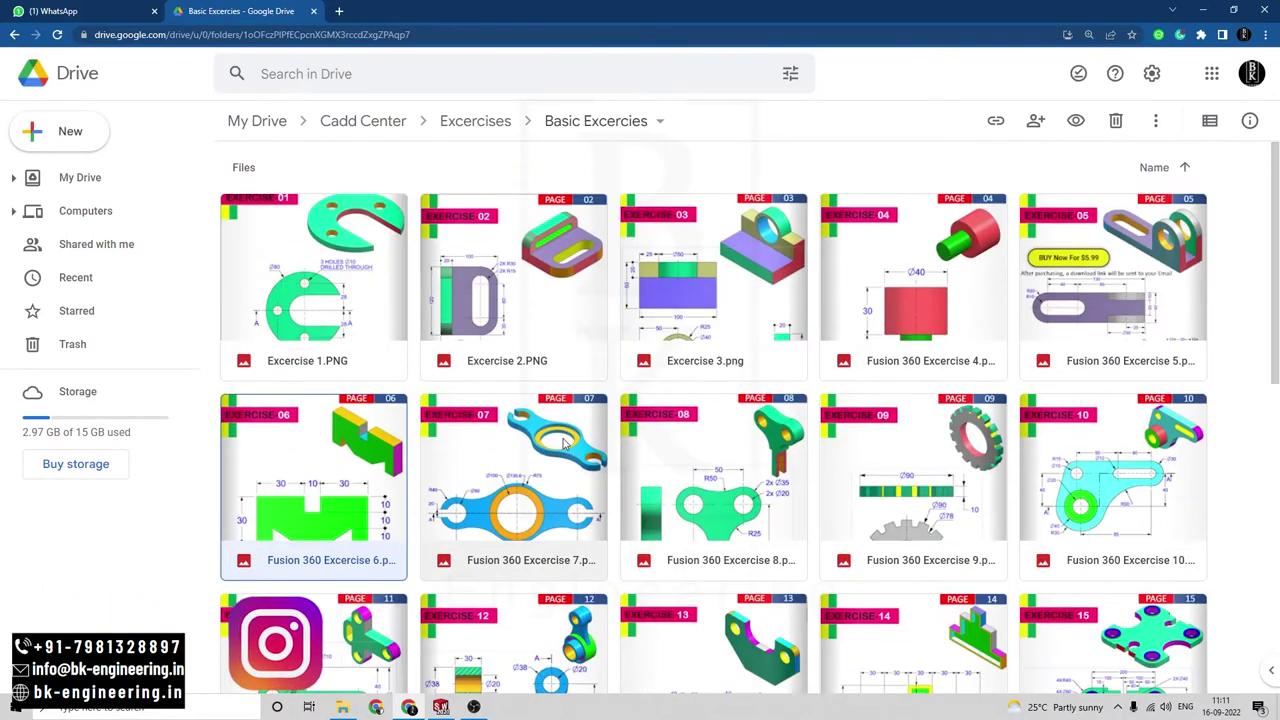
{"action": "double_click", "coordinate": [387, 463]}
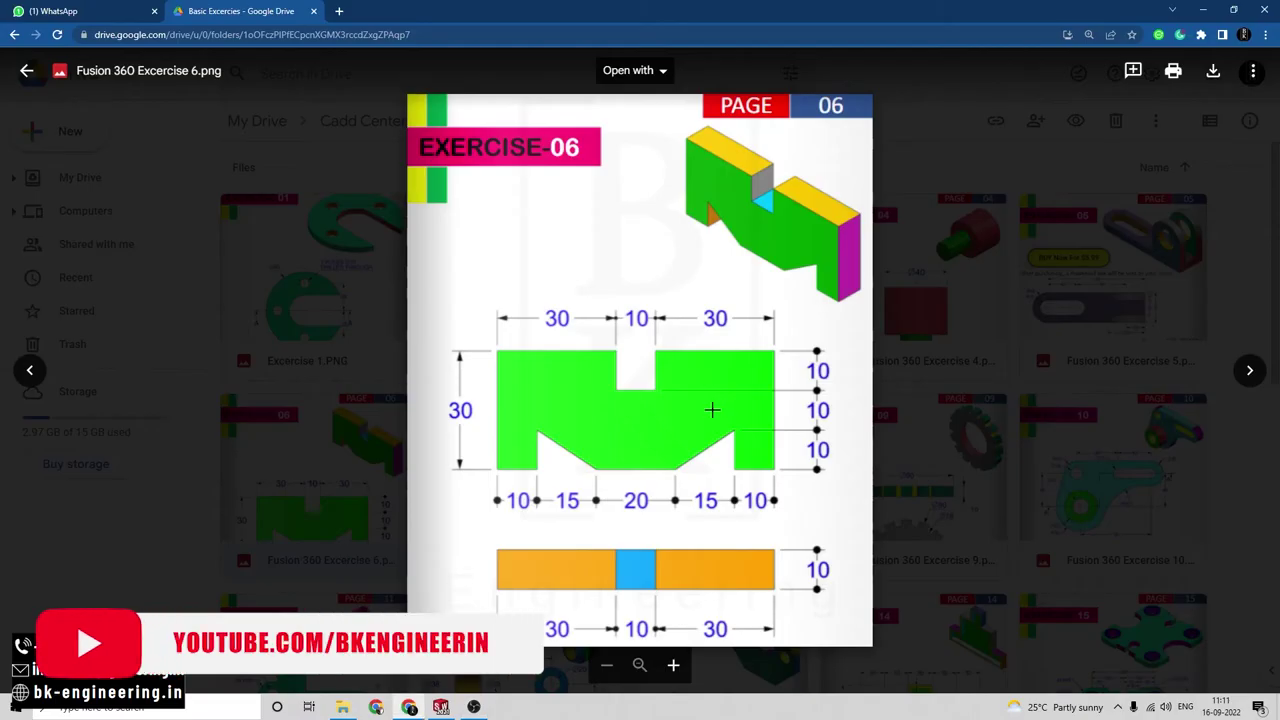
- Switch to SOLIDWORKS and dismiss the menu that popped open
{"action": "left_click", "coordinate": [441, 707]}
{"action": "left_click", "coordinate": [126, 12]}
{"action": "left_click", "coordinate": [251, 135]}
- Create a new part and set its units to MMGS
{"action": "left_click", "coordinate": [153, 12]}
{"action": "left_click", "coordinate": [165, 28]}
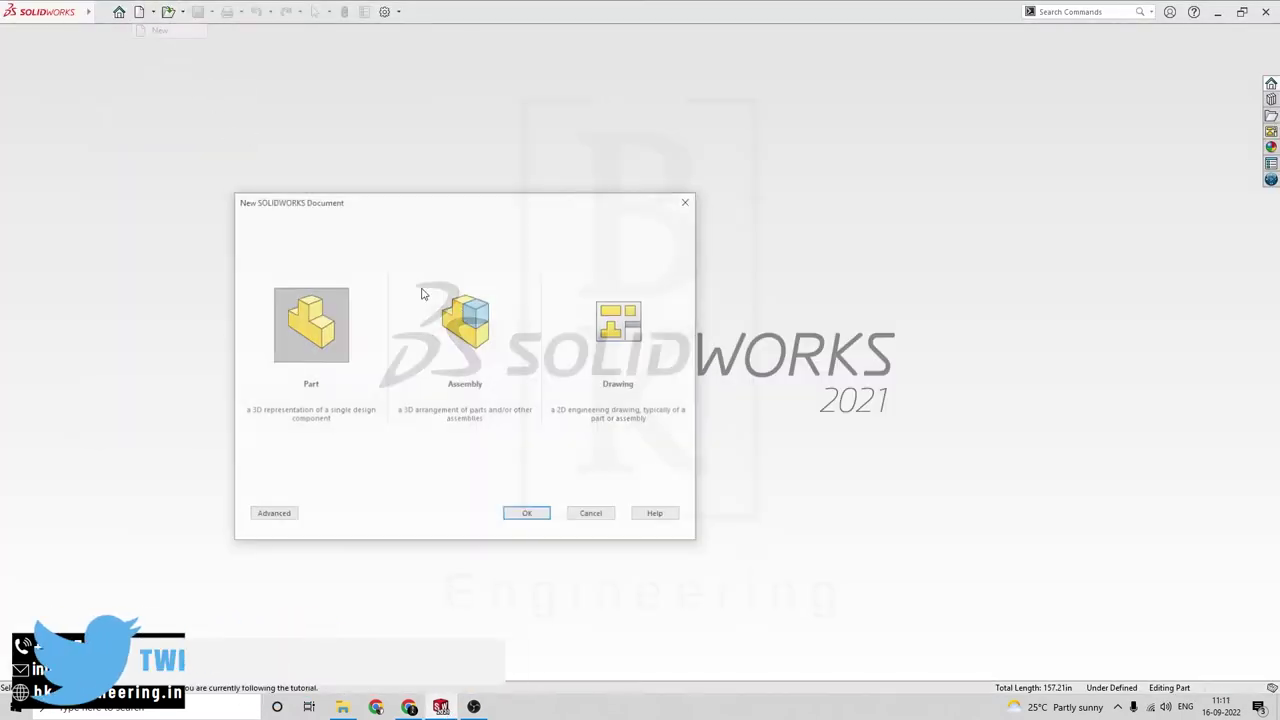
{"action": "left_click", "coordinate": [532, 520]}
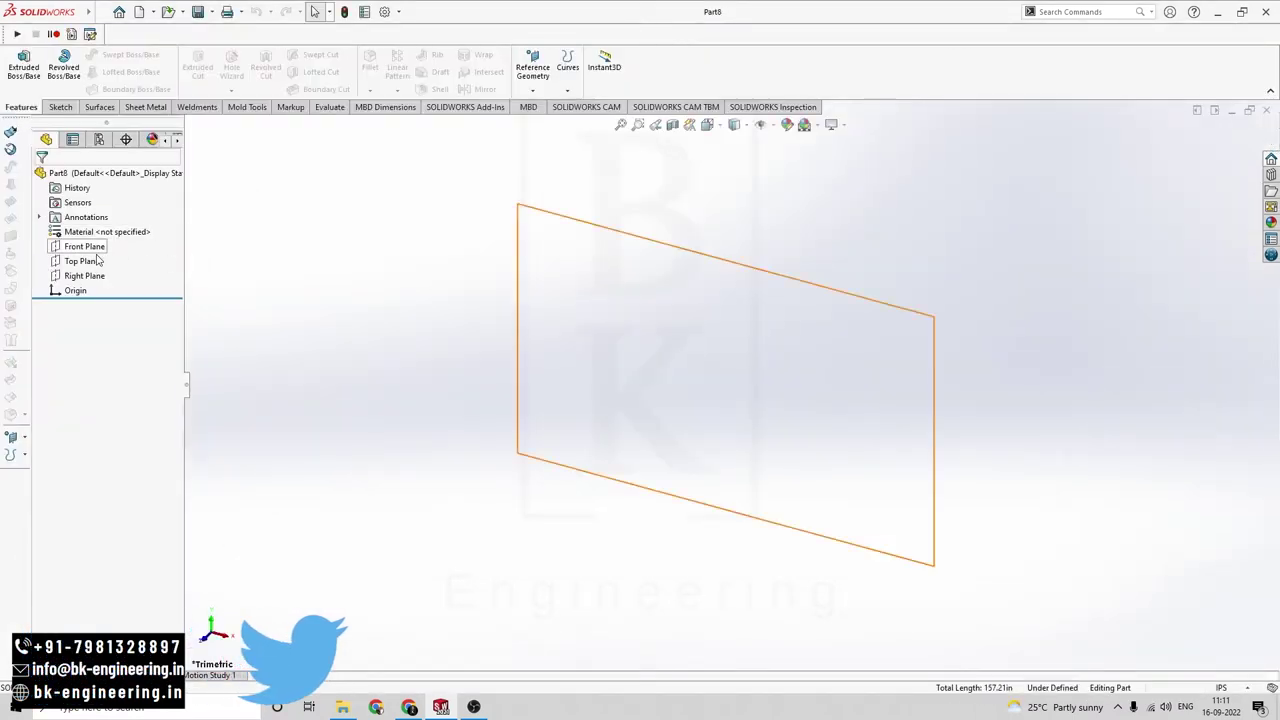
{"action": "left_click", "coordinate": [1220, 690]}
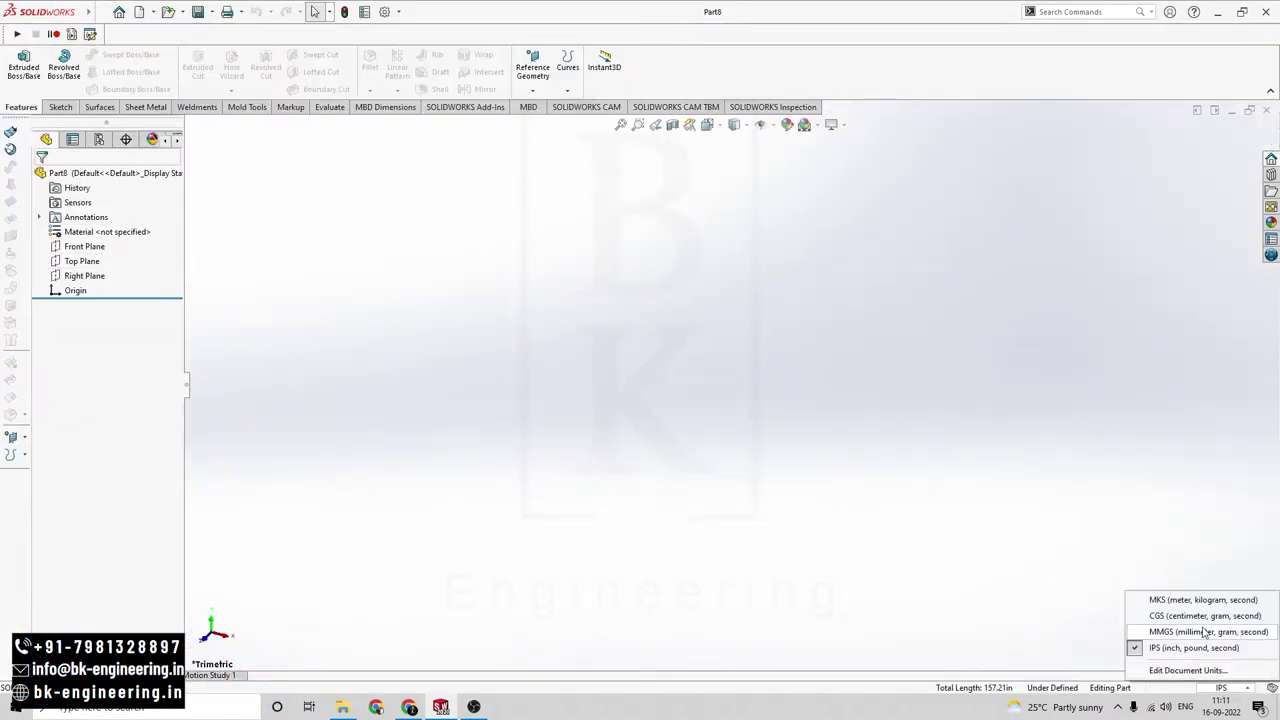
{"action": "left_click", "coordinate": [1200, 618]}
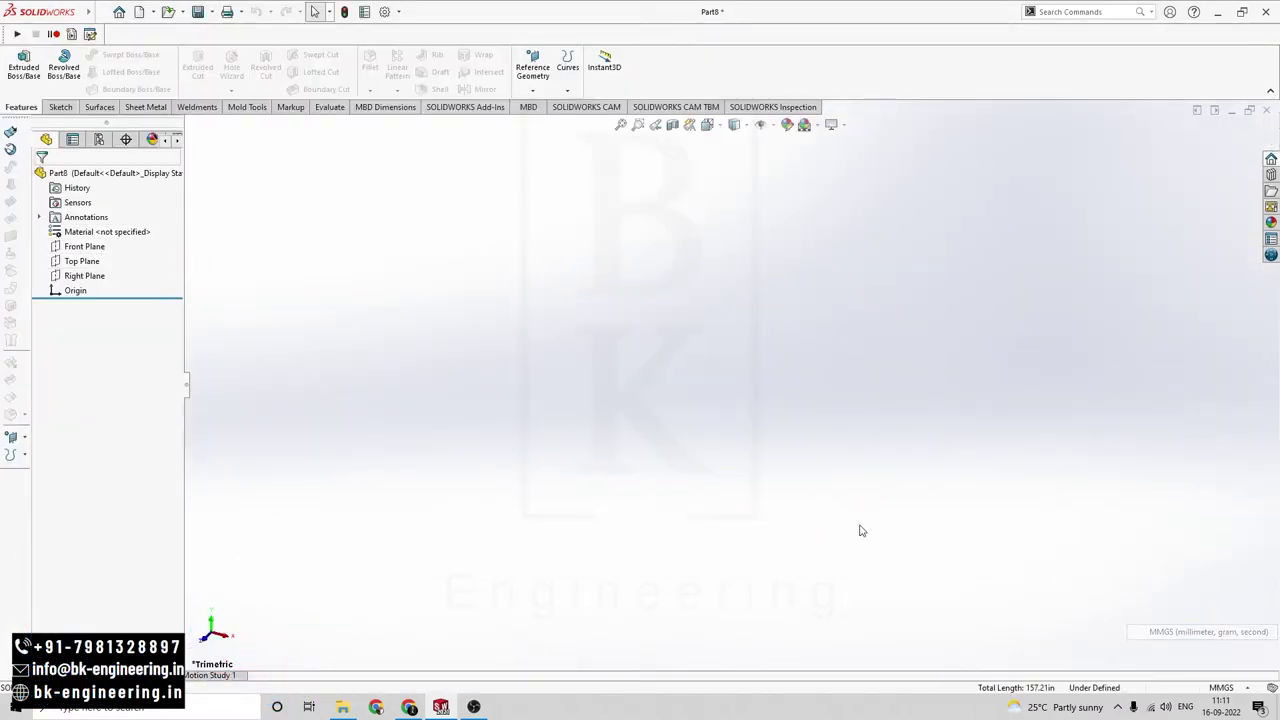
- Start a sketch on the Front Plane
{"action": "right_click", "coordinate": [96, 250]}
{"action": "left_click", "coordinate": [110, 221]}
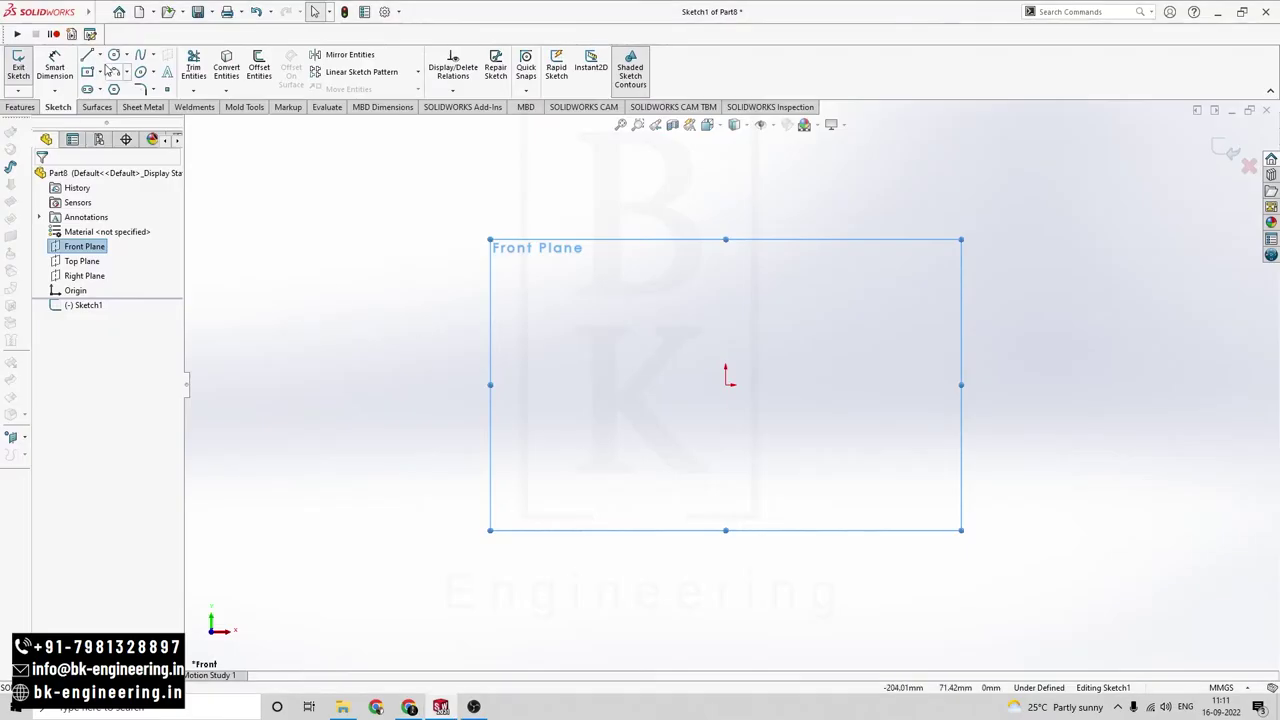
{"action": "left_click", "coordinate": [100, 55]}
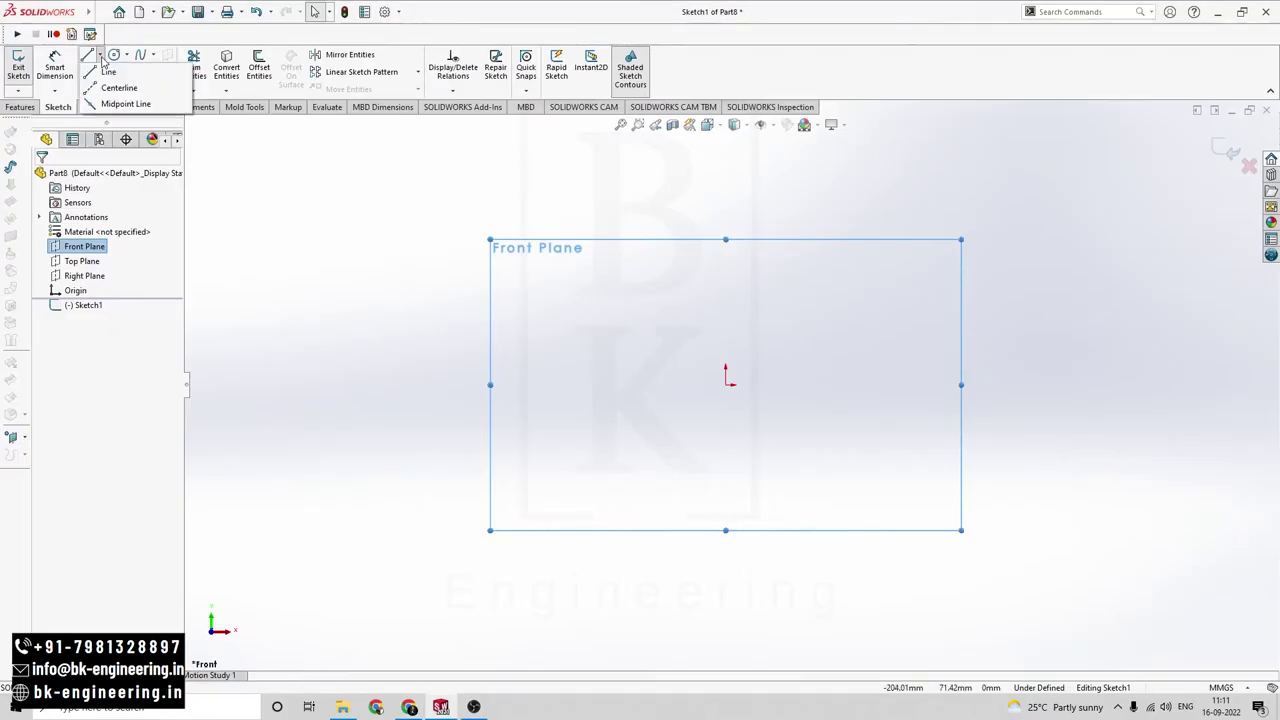
- Draw a vertical centerline through the origin, about 111.85 mm long, and check its relations
{"action": "left_click", "coordinate": [118, 86]}
{"action": "left_click", "coordinate": [726, 240]}
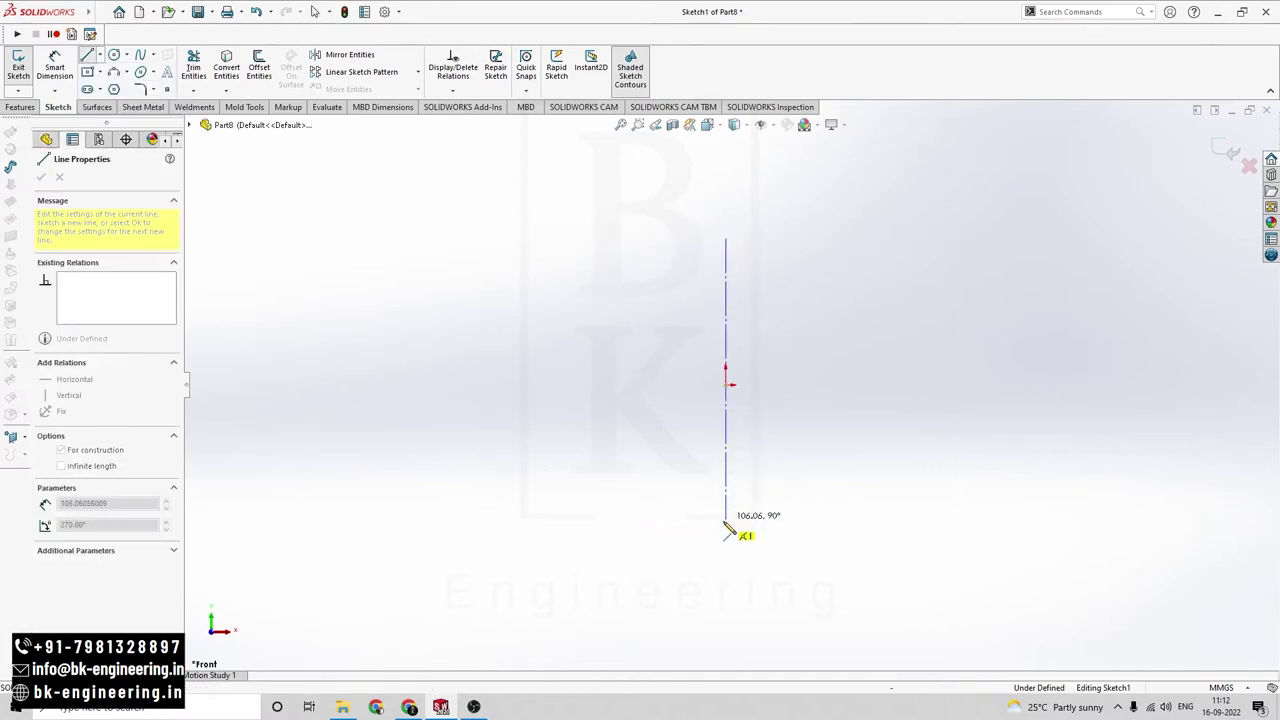
{"action": "left_click", "coordinate": [726, 533]}
{"action": "key", "text": "Escape"}
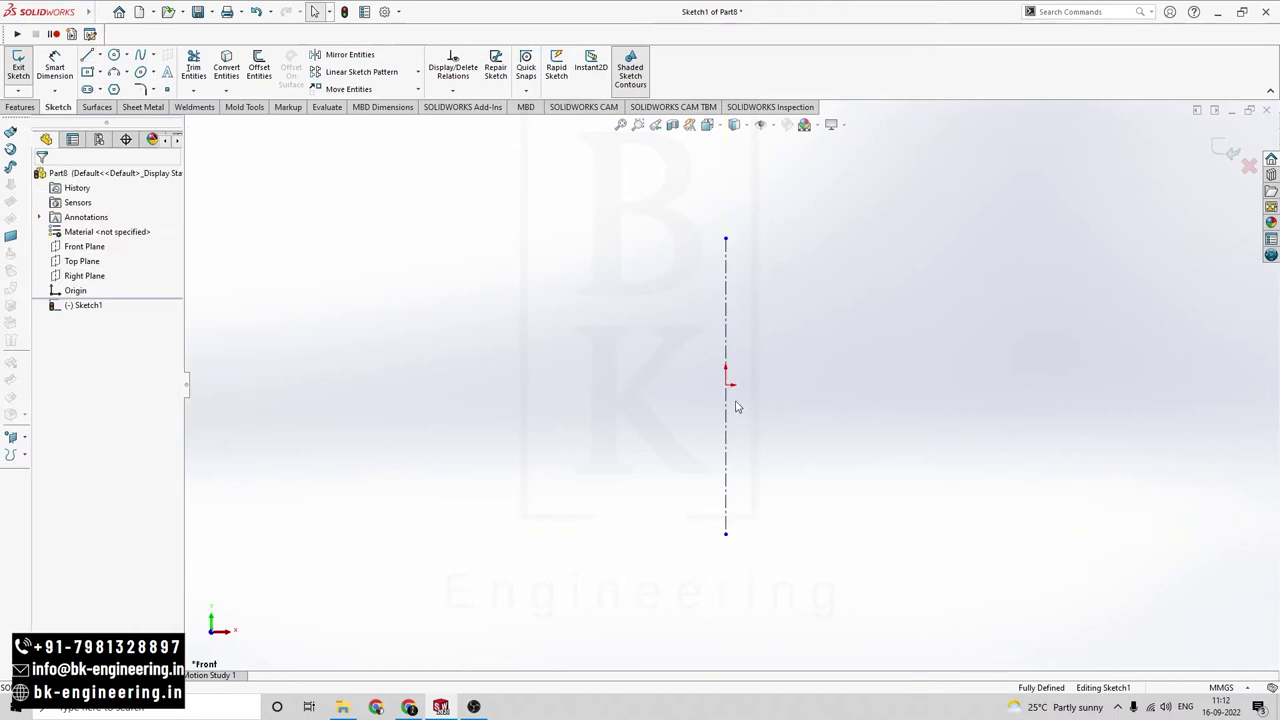
{"action": "left_click", "coordinate": [727, 325]}
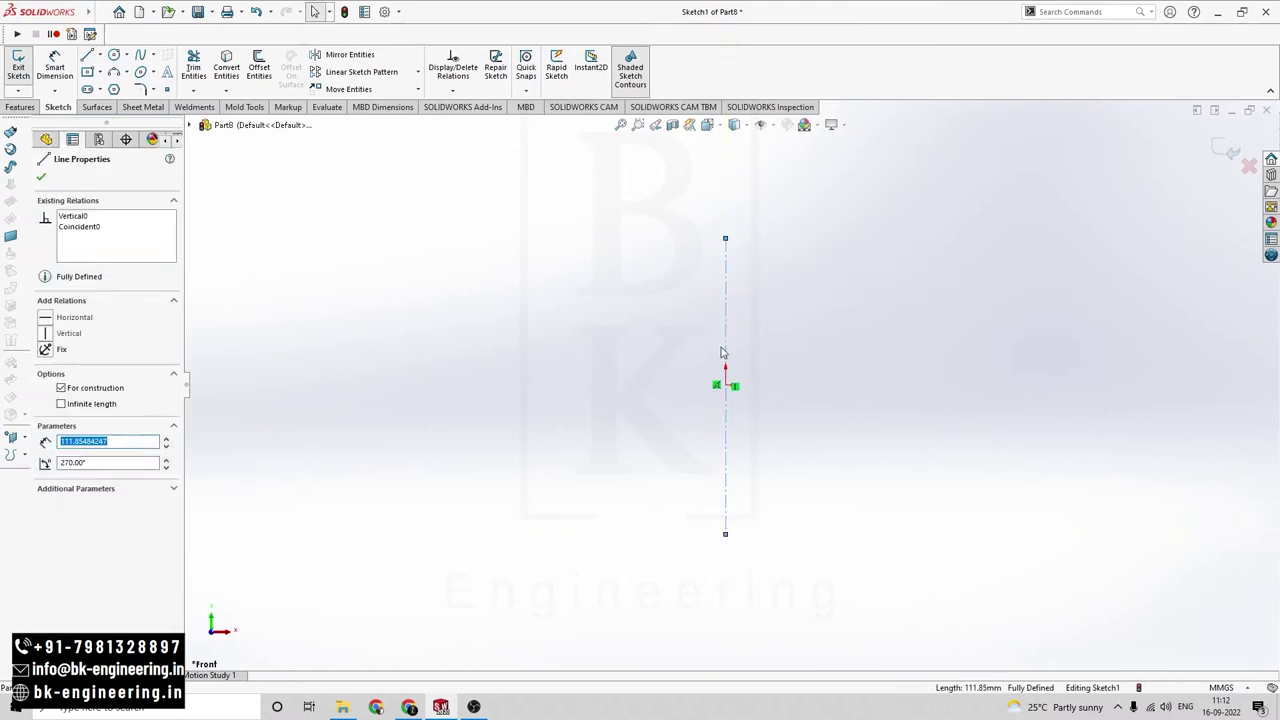
{"action": "left_click", "coordinate": [467, 309]}
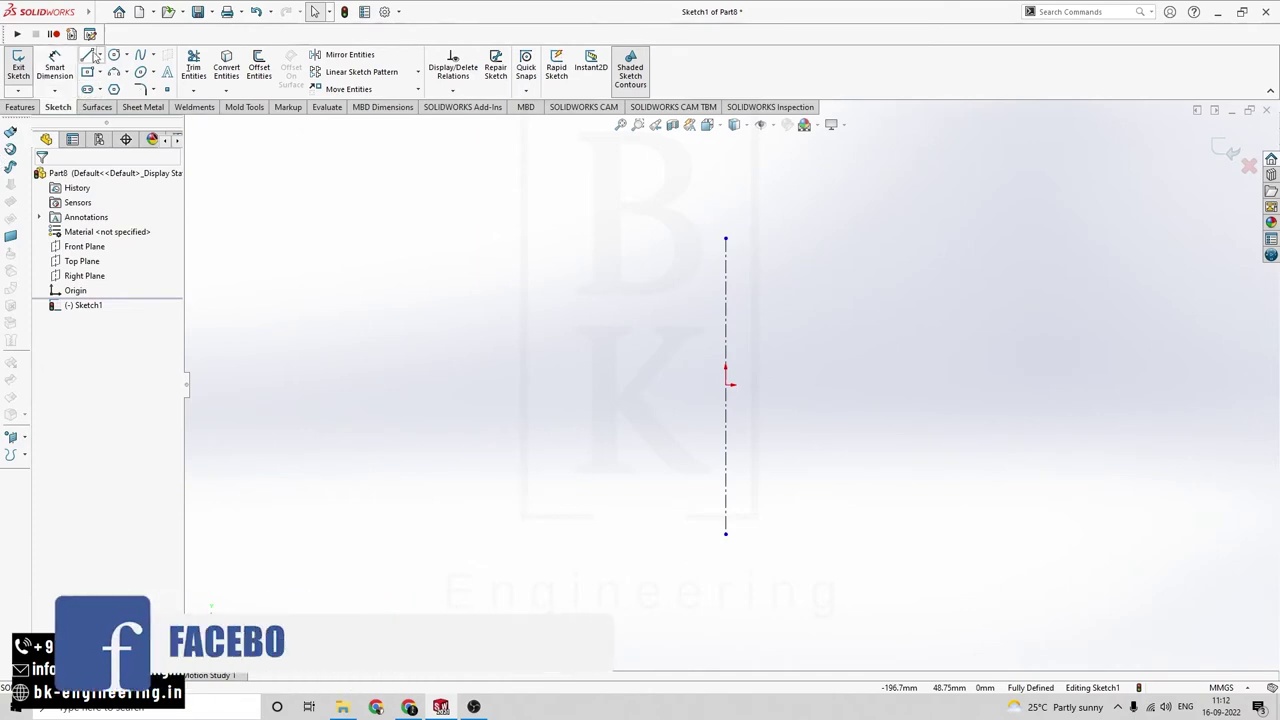
{"action": "left_click", "coordinate": [88, 57]}
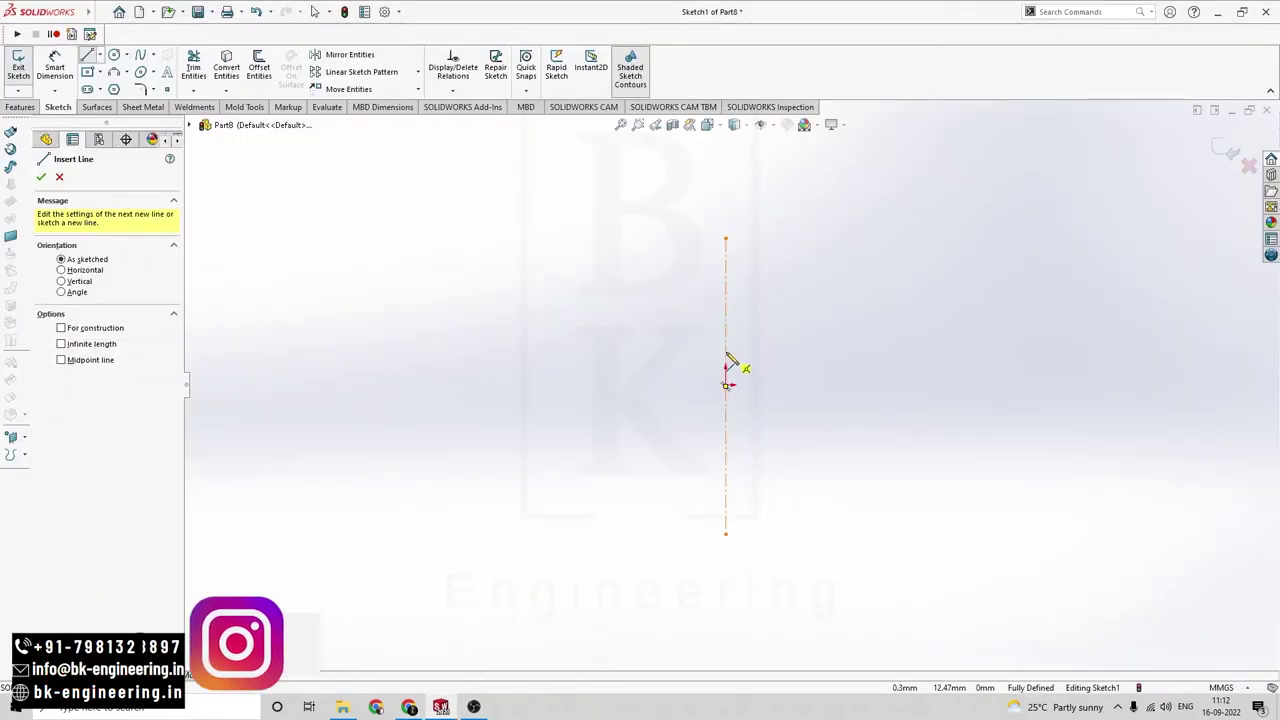
- Draw the notch step, the top edge and the right side down from the centerline
{"action": "left_click", "coordinate": [726, 350]}
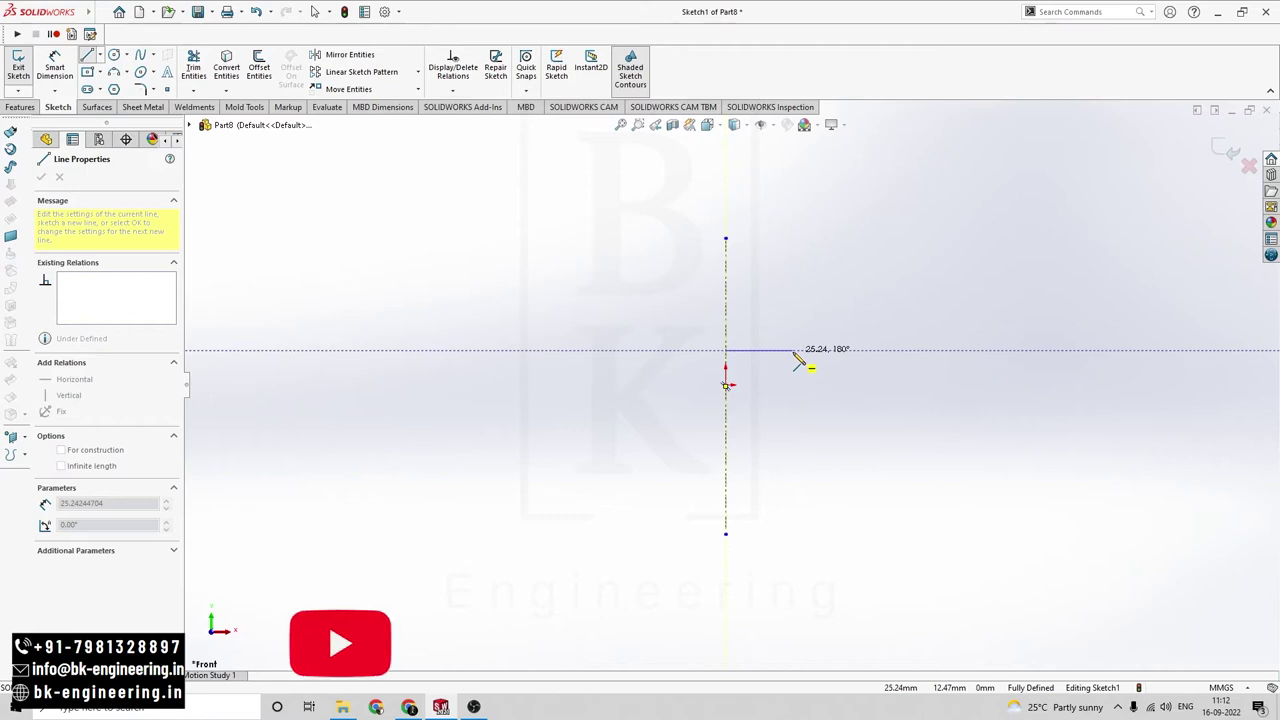
{"action": "left_click", "coordinate": [791, 352]}
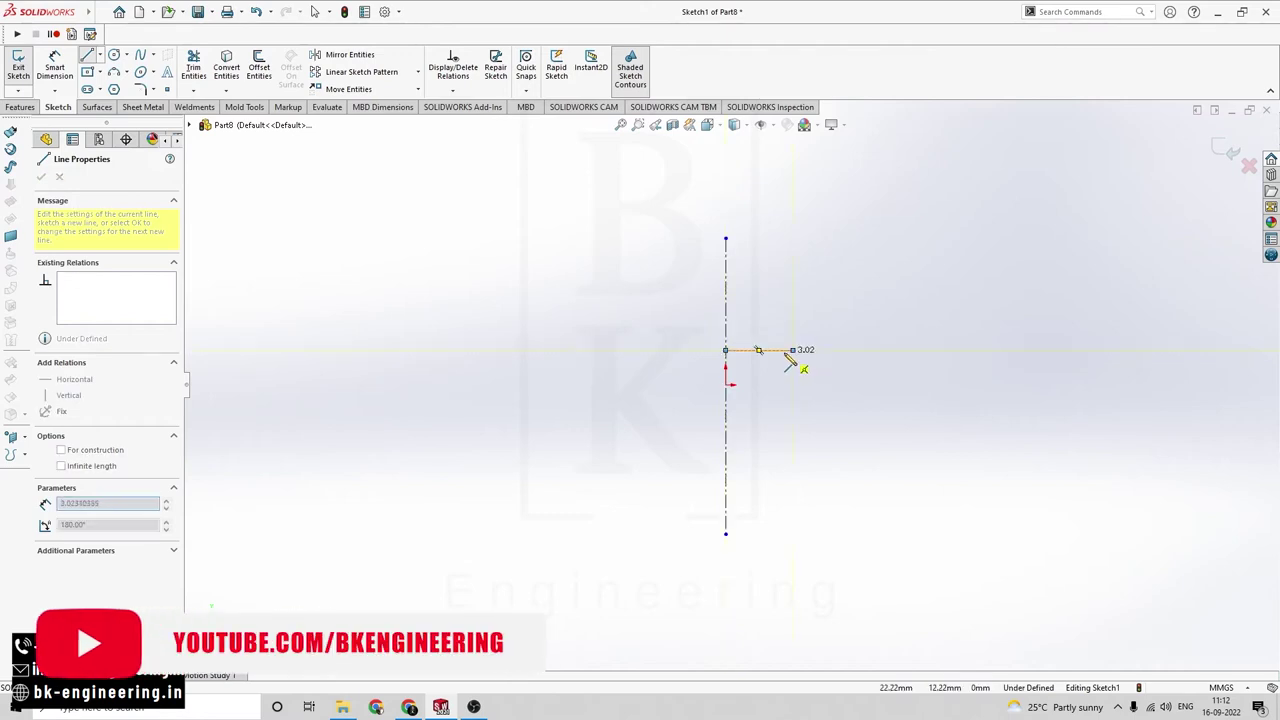
{"action": "left_click", "coordinate": [793, 239]}
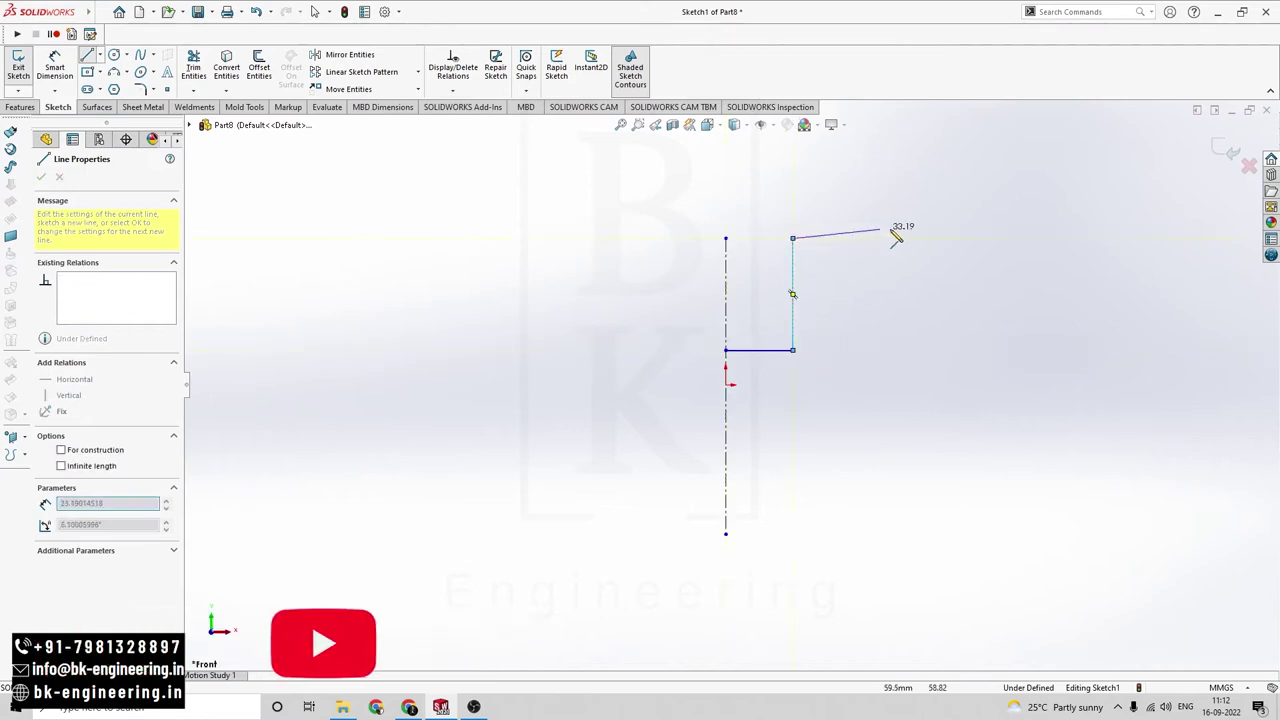
{"action": "left_click", "coordinate": [947, 239]}
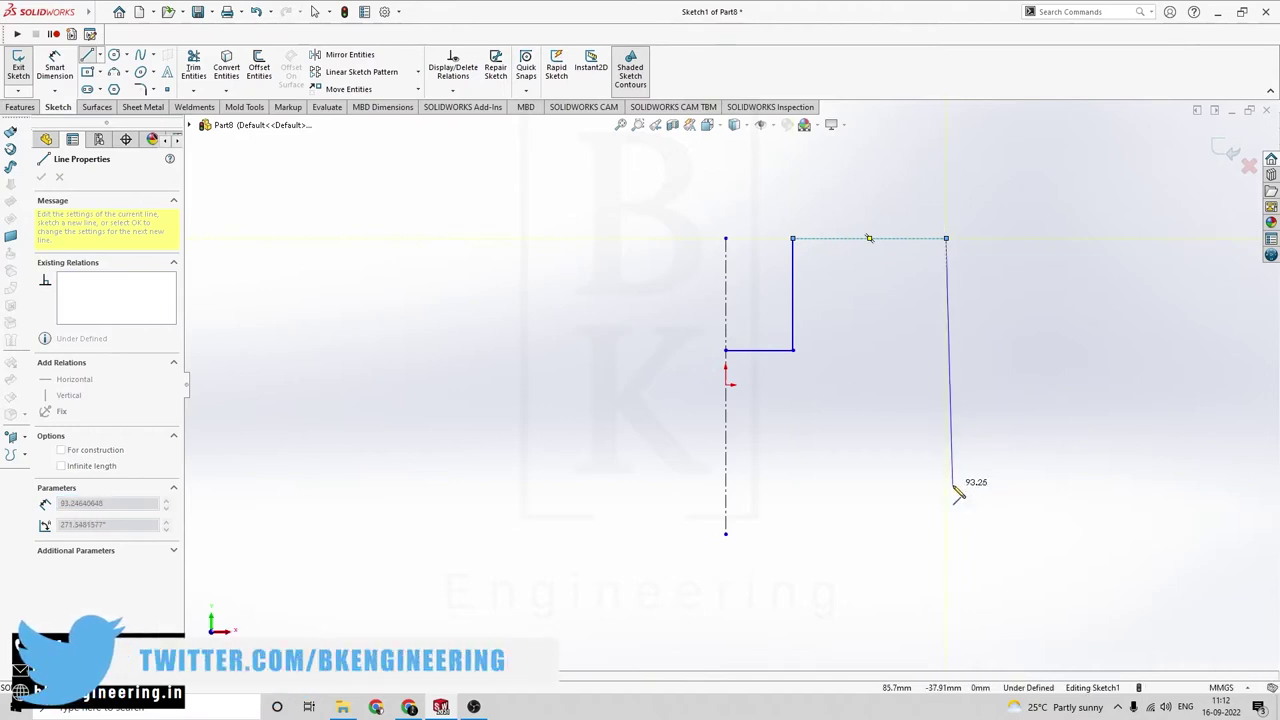
{"action": "left_click", "coordinate": [947, 487]}
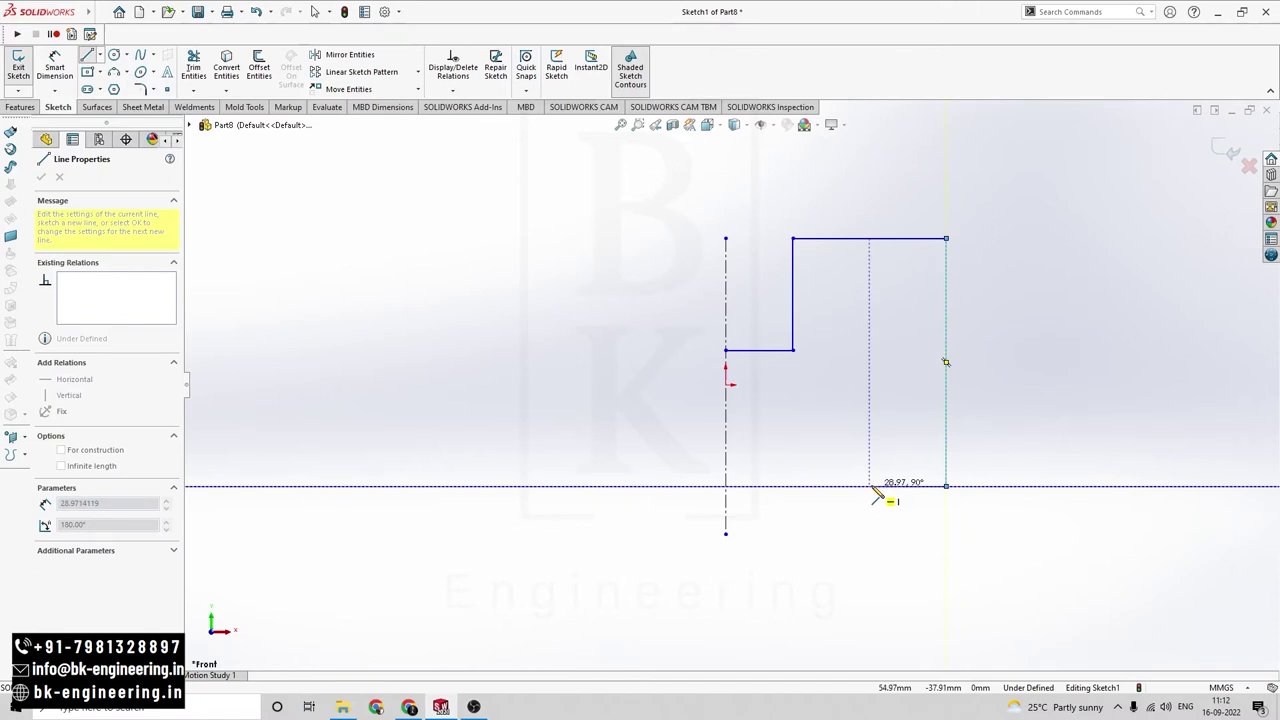
- Draw the bottom step, slanted edge and bottom line closing at the centerline
{"action": "left_click", "coordinate": [885, 487]}
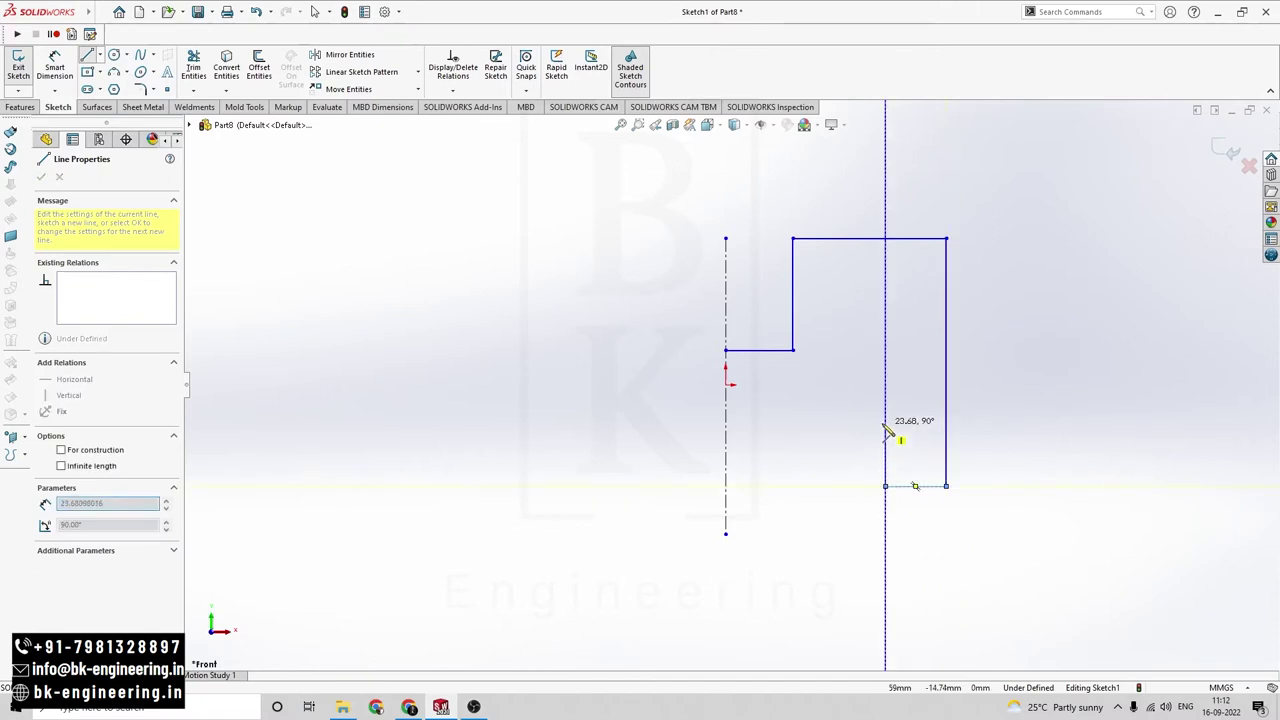
{"action": "left_click", "coordinate": [885, 414]}
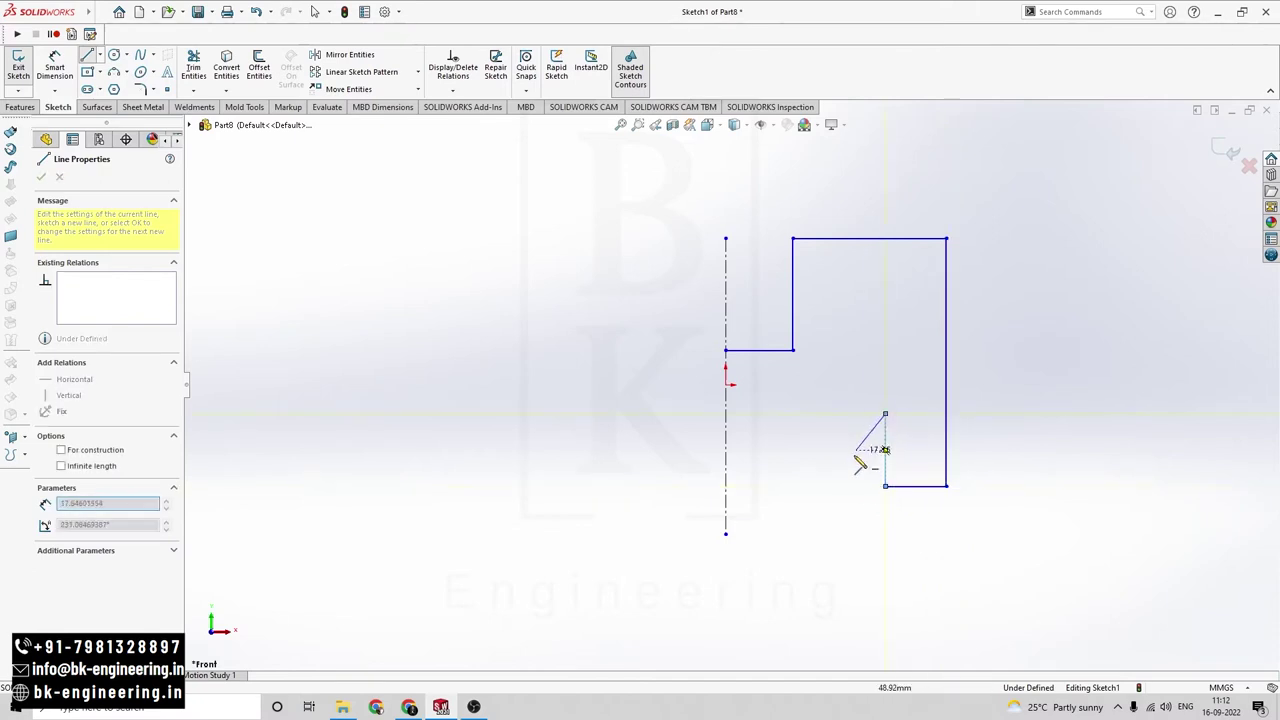
{"action": "left_click", "coordinate": [820, 487]}
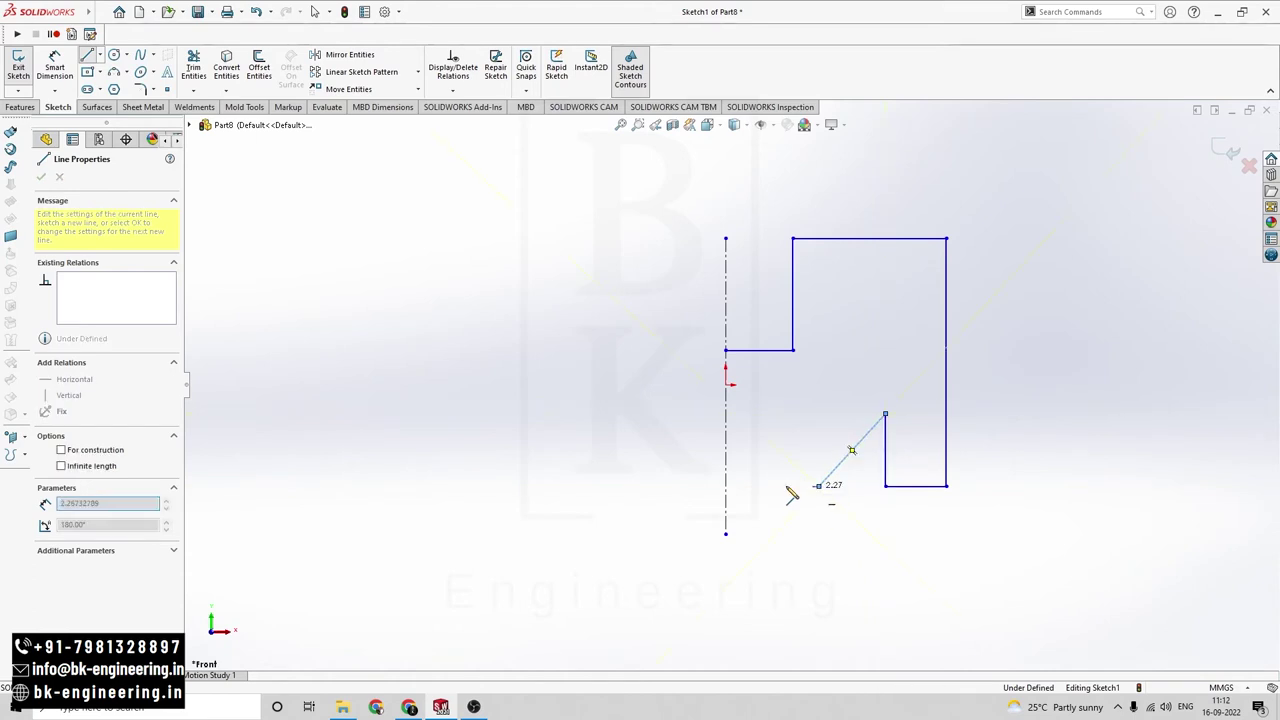
{"action": "left_click", "coordinate": [726, 487]}
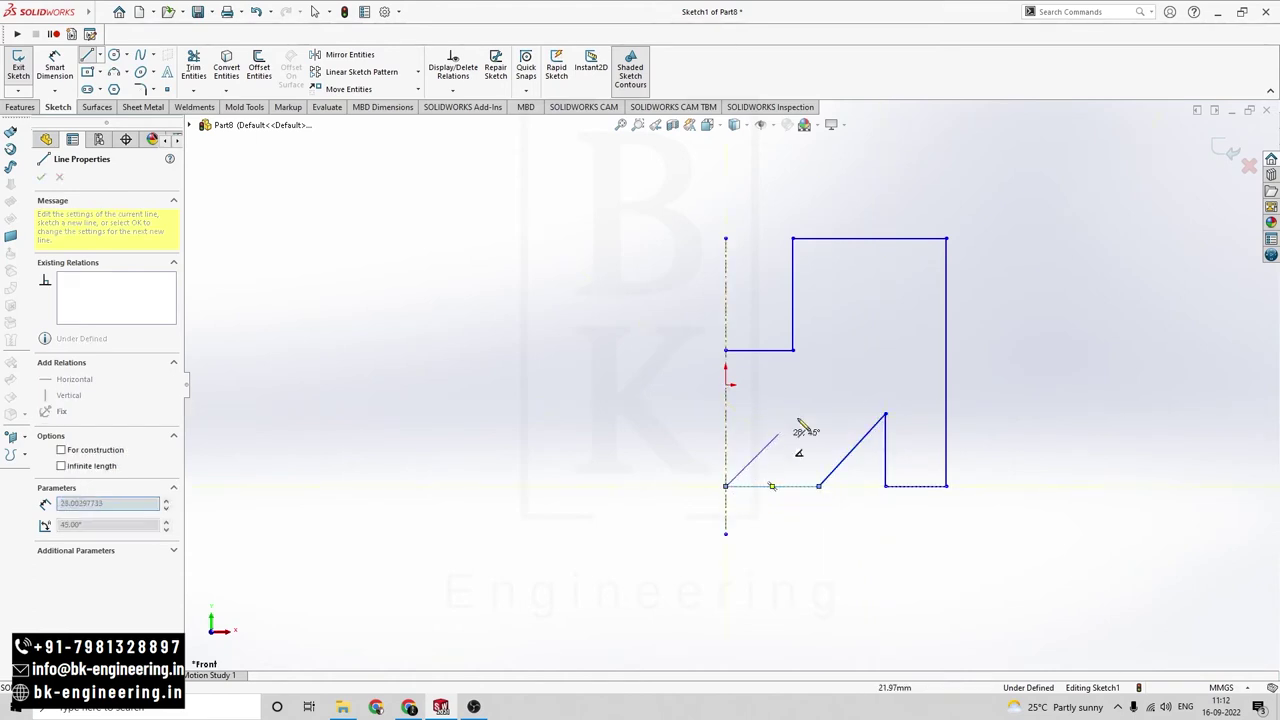
{"action": "key", "text": "Escape"}
- Compare the half profile against the reference drawing
{"action": "key", "text": "alt+Tab"}
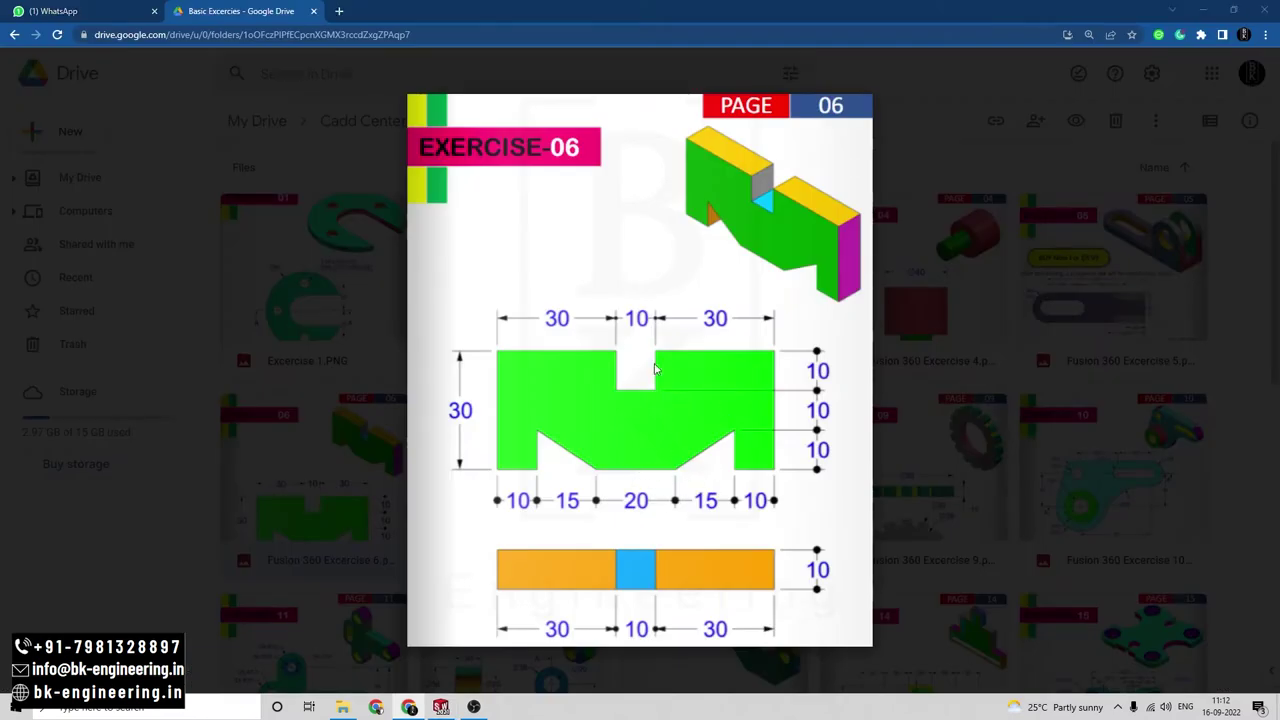
{"action": "key", "text": "alt+Tab"}
{"action": "right_click", "coordinate": [125, 75]}
{"action": "left_click", "coordinate": [57, 70]}
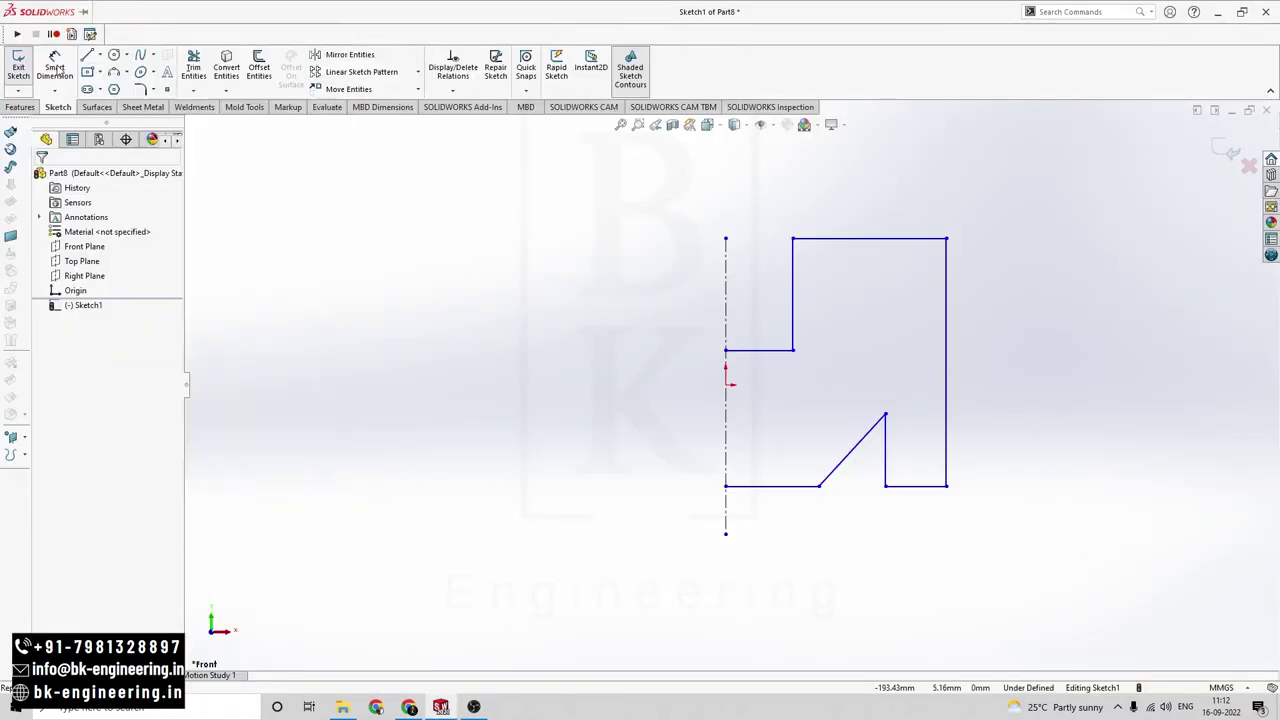
{"action": "left_click", "coordinate": [49, 73]}
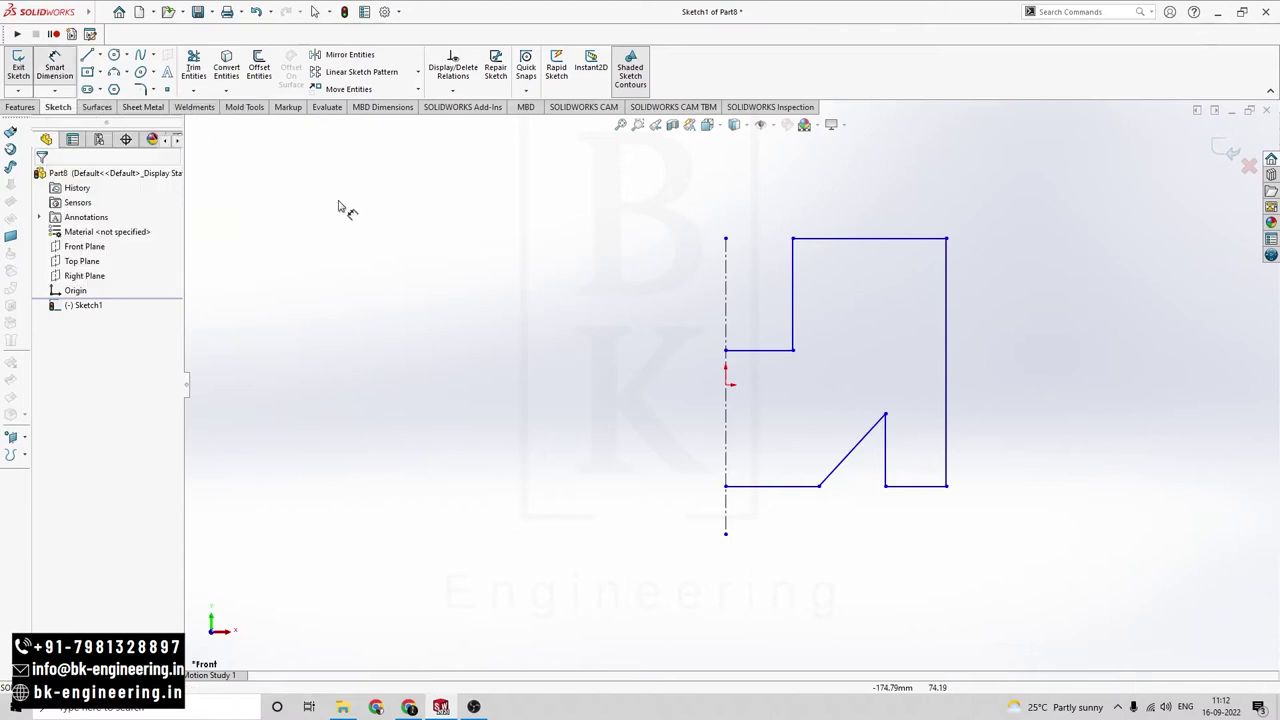
- Dimension the bottom-left line at 10 mm and the next bottom span at 15 mm
{"action": "key", "text": "alt+Tab"}
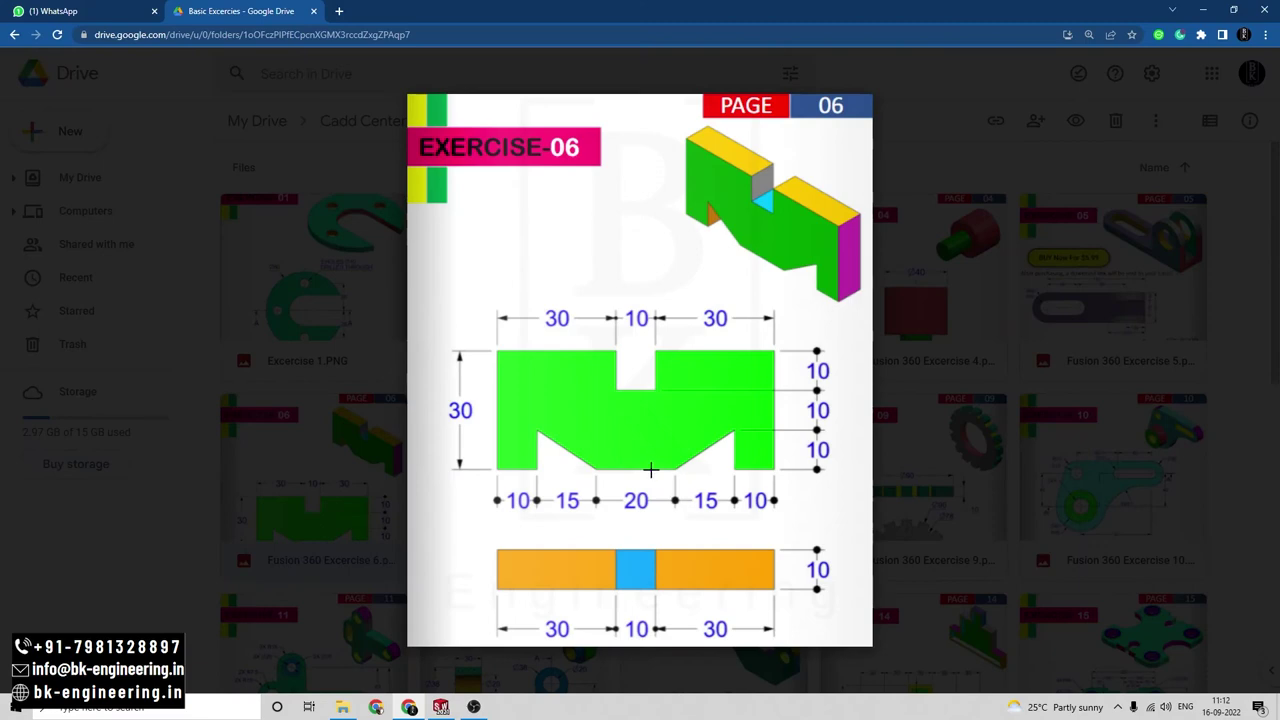
{"action": "key", "text": "alt+Tab"}
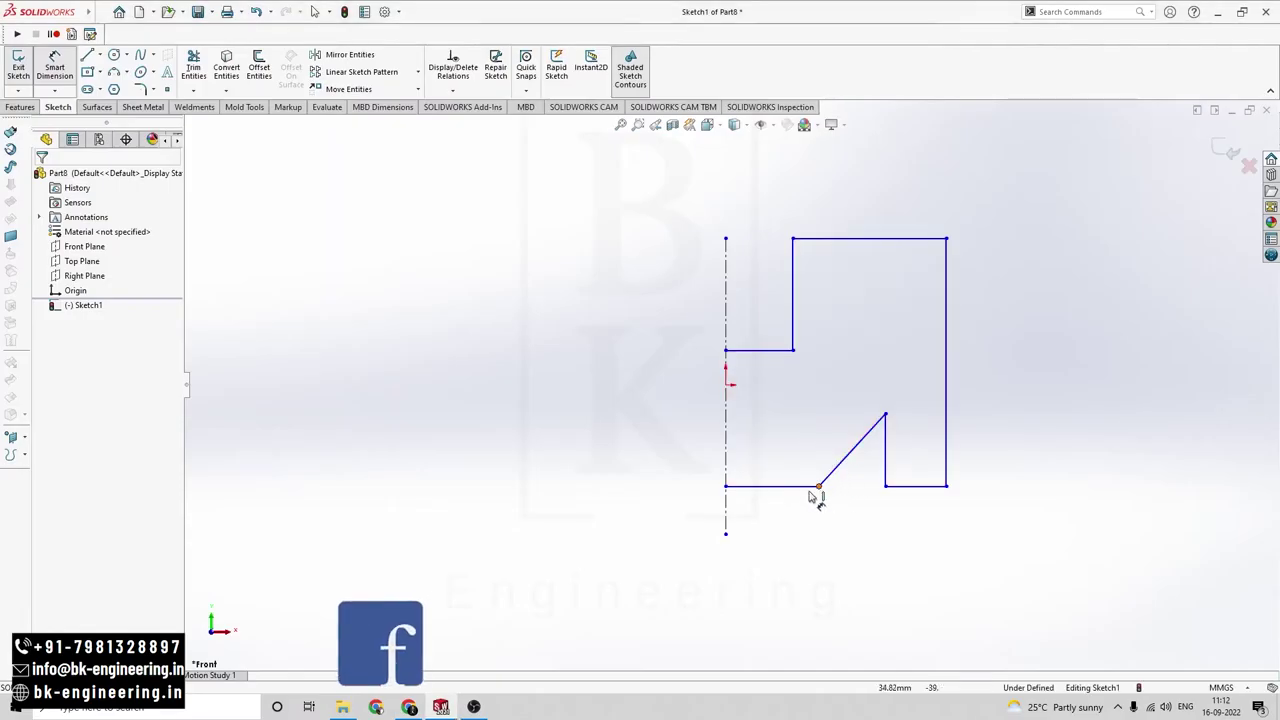
{"action": "left_click", "coordinate": [768, 487]}
{"action": "left_click", "coordinate": [775, 555]}
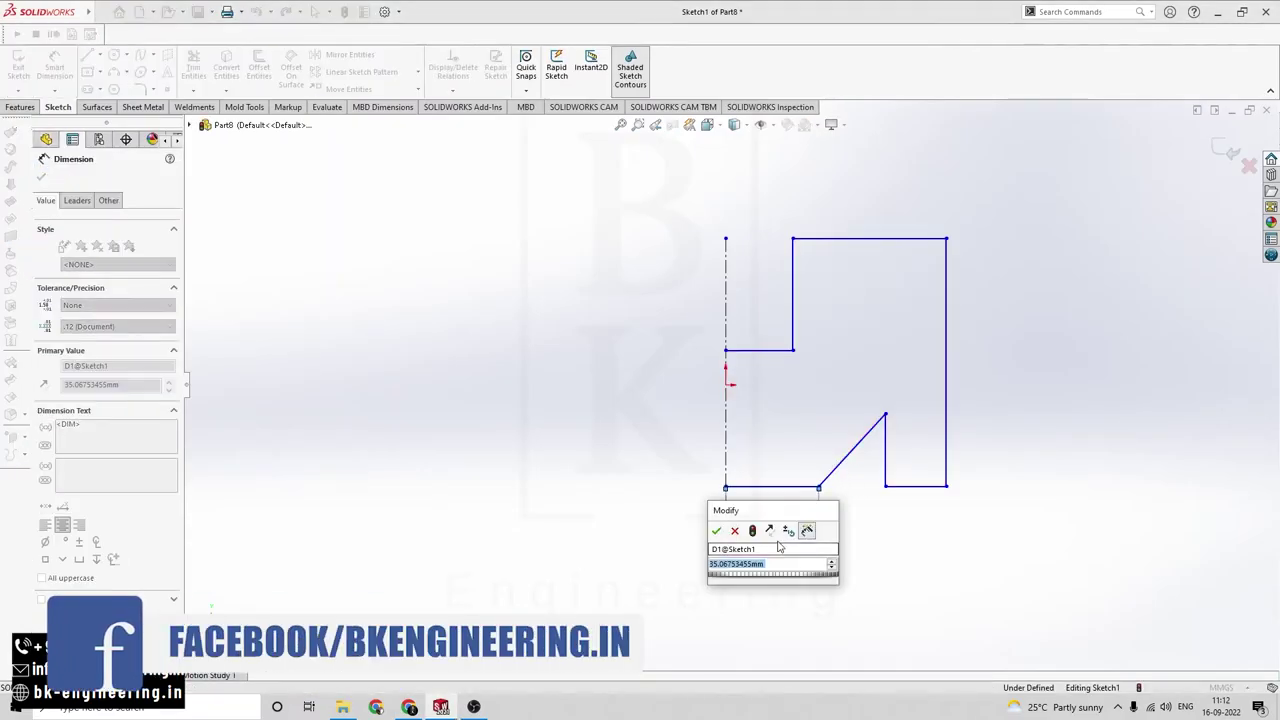
{"action": "type", "text": "10"}
{"action": "key", "text": "Return"}
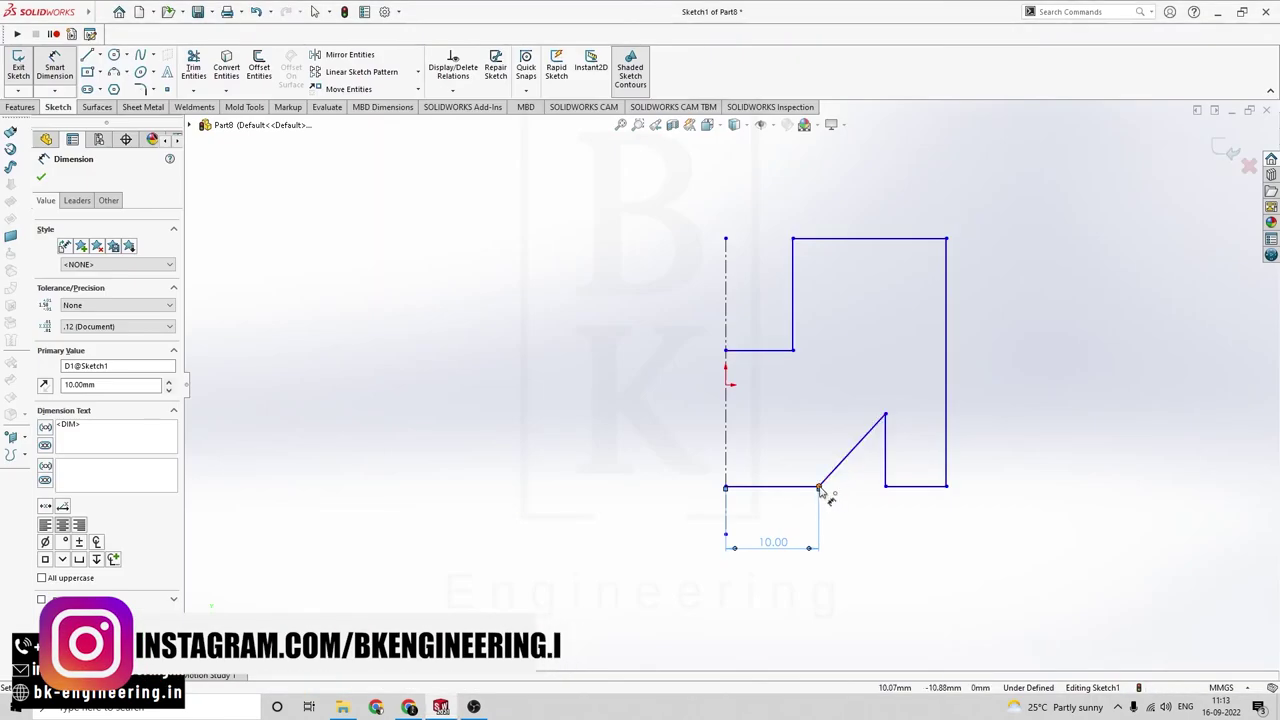
{"action": "left_click", "coordinate": [819, 488]}
{"action": "left_click", "coordinate": [885, 487]}
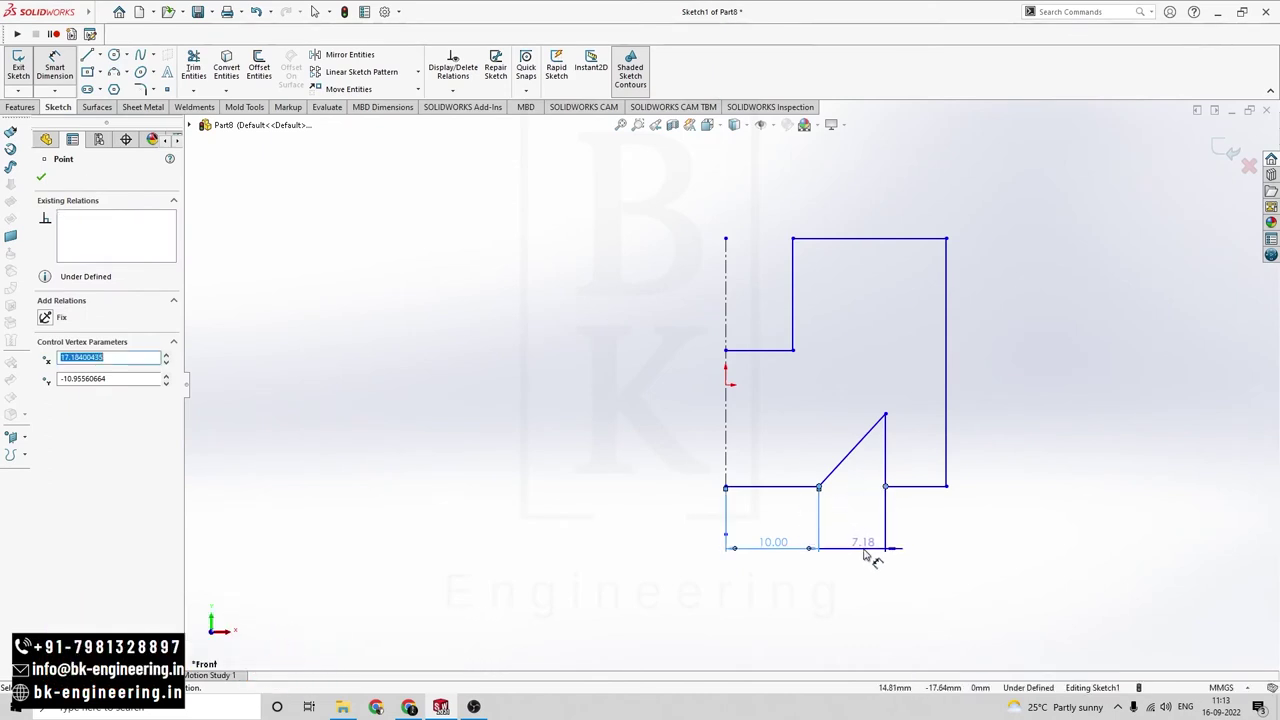
{"action": "left_click", "coordinate": [866, 556]}
{"action": "type", "text": "15"}
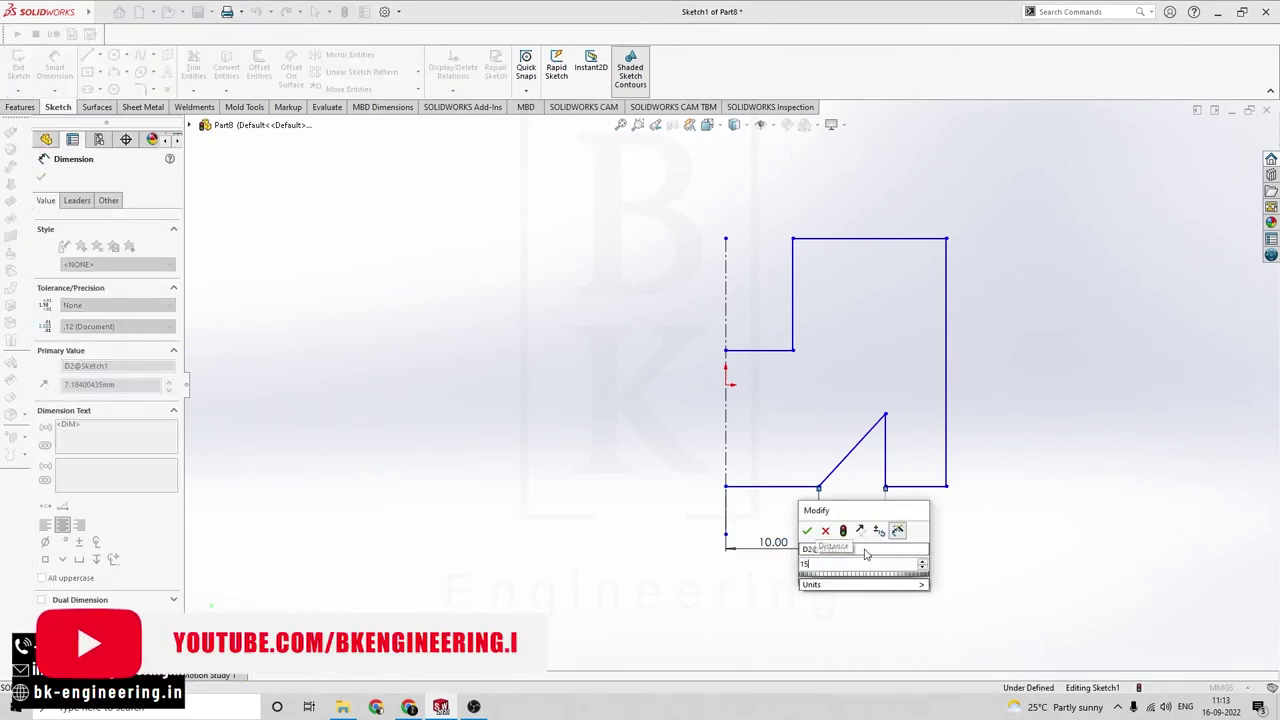
{"action": "key", "text": "Return"}
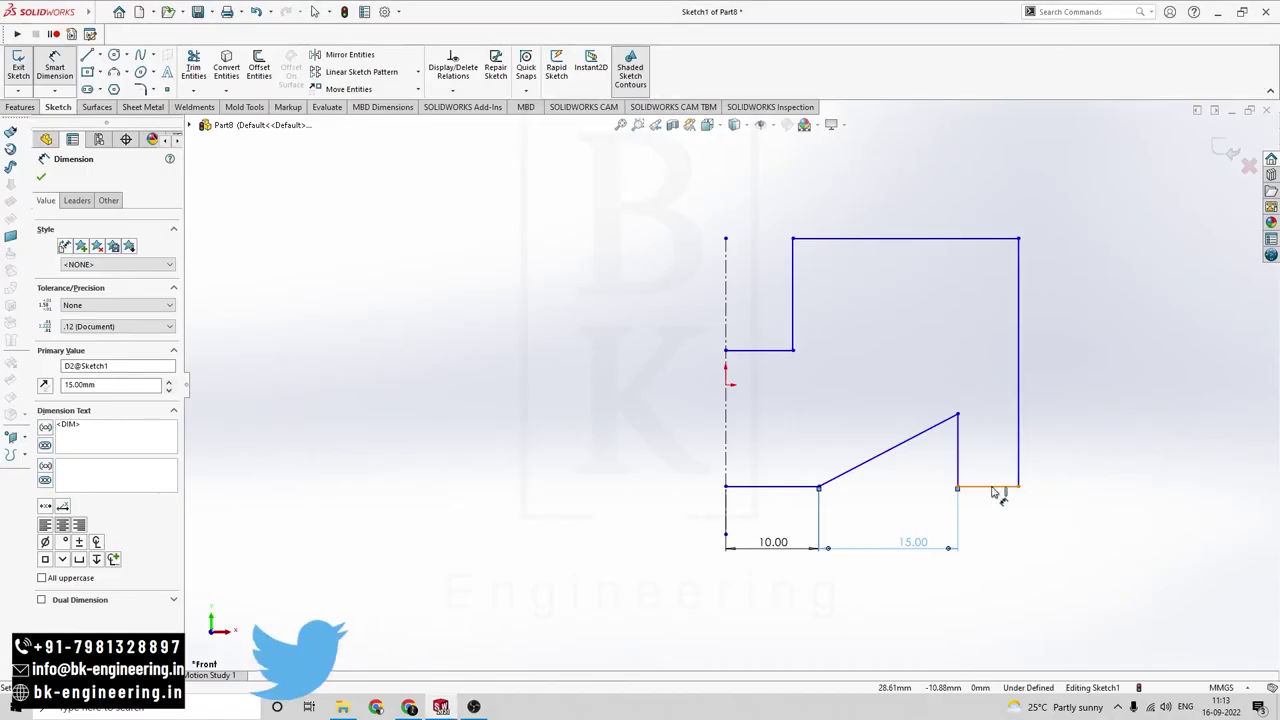
- Set the bottom-right line to 10 mm and the step height to 10 mm
{"action": "left_click", "coordinate": [994, 487]}
{"action": "left_click", "coordinate": [993, 549]}
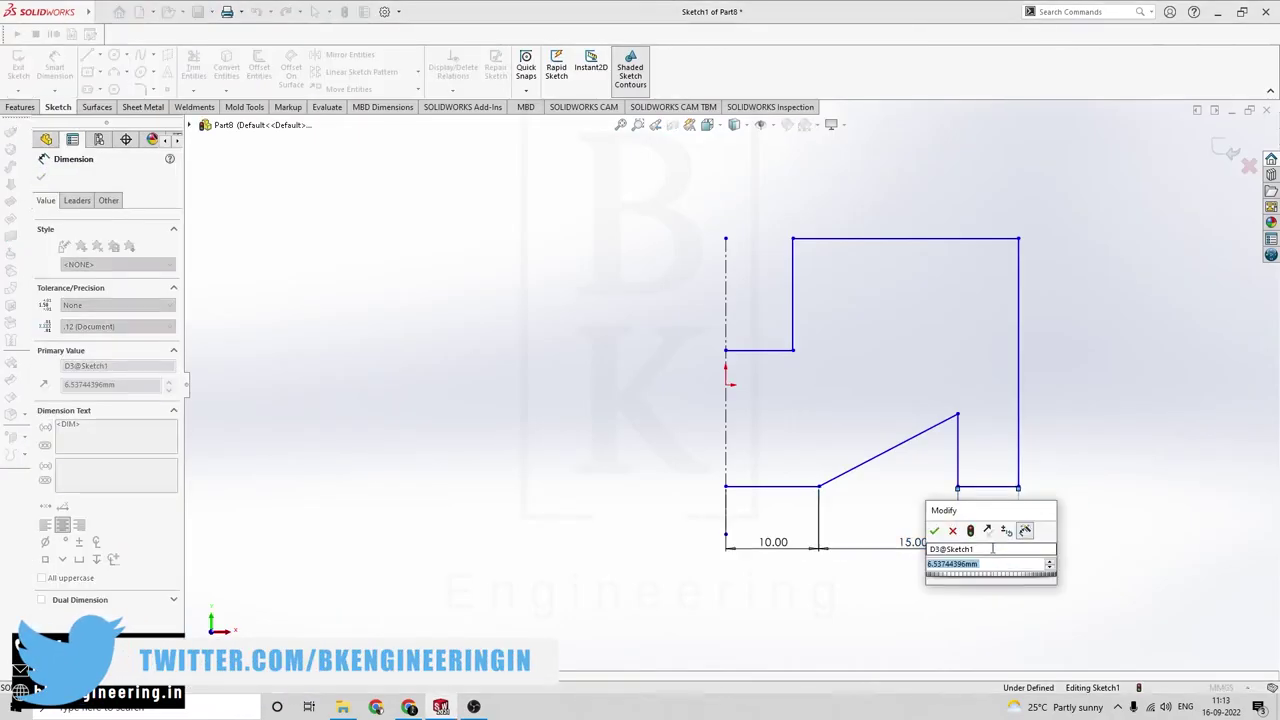
{"action": "type", "text": "10"}
{"action": "key", "text": "Return"}
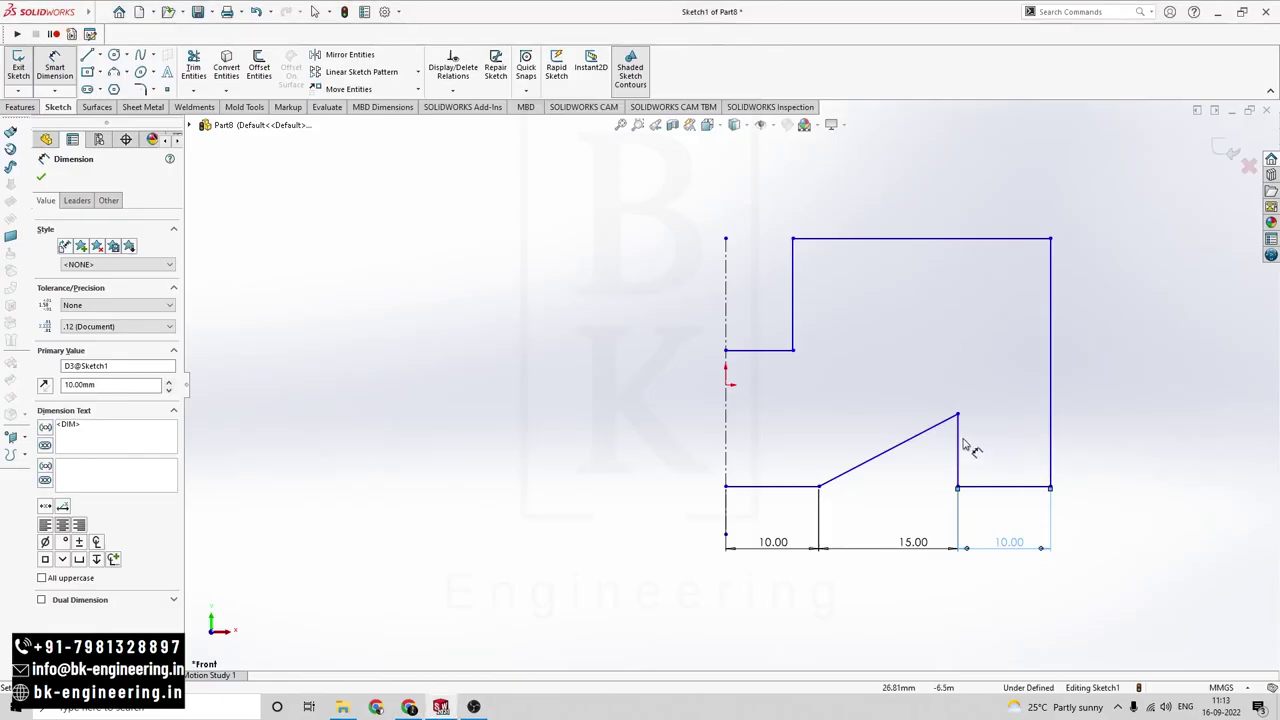
{"action": "left_click", "coordinate": [957, 415]}
{"action": "left_click", "coordinate": [958, 487]}
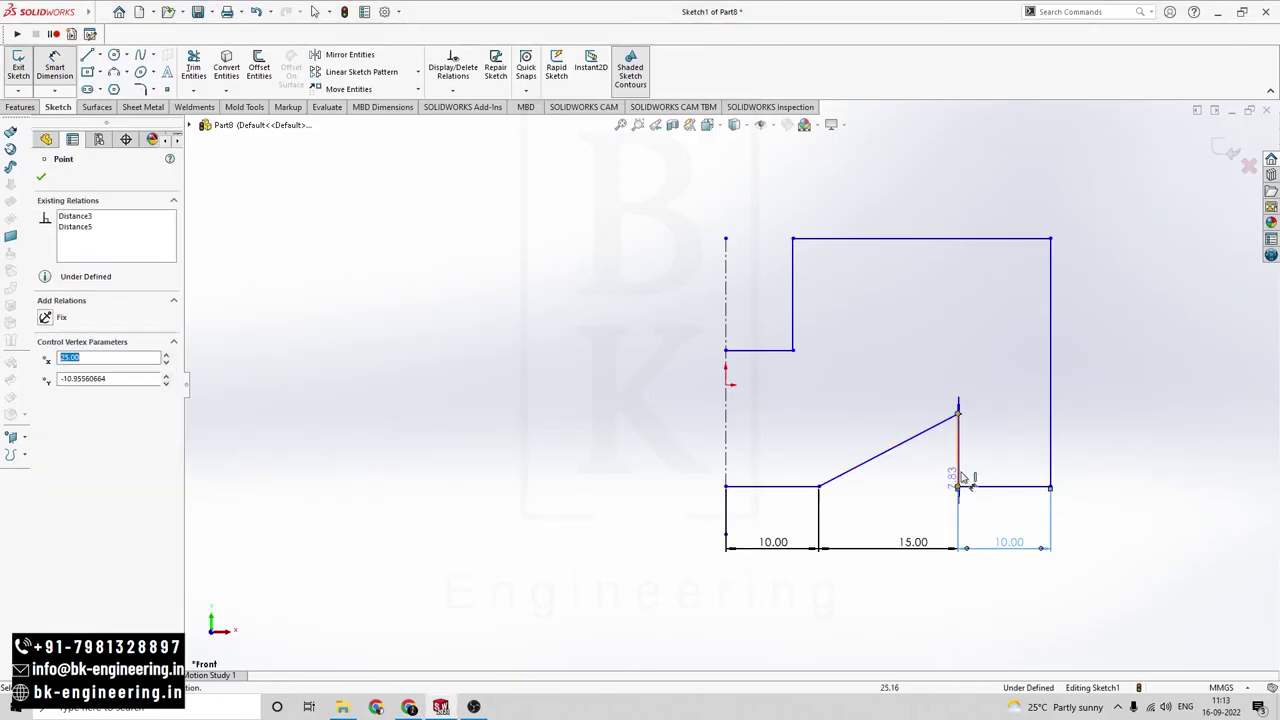
{"action": "left_click", "coordinate": [1083, 450]}
{"action": "type", "text": "1"}
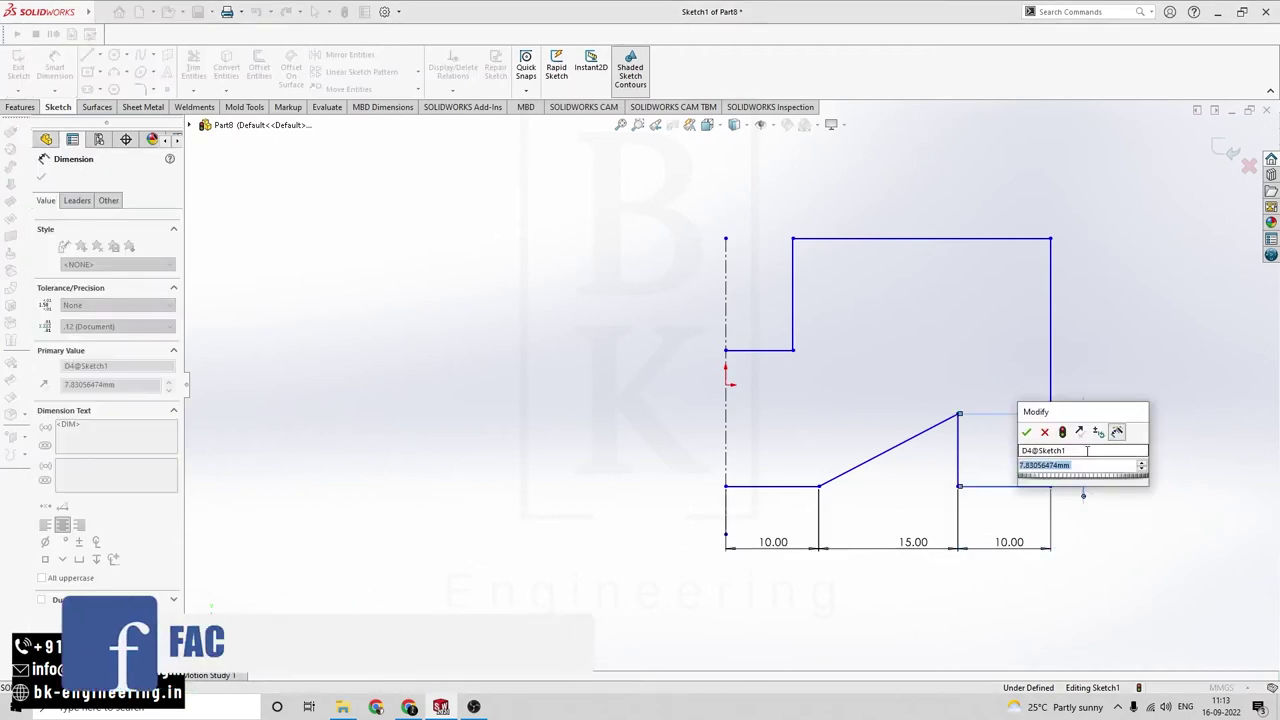
{"action": "type", "text": "0"}
{"action": "key", "text": "Return"}
- Dimension the right edge to a 30 mm overall height
{"action": "key", "text": "alt+Tab"}
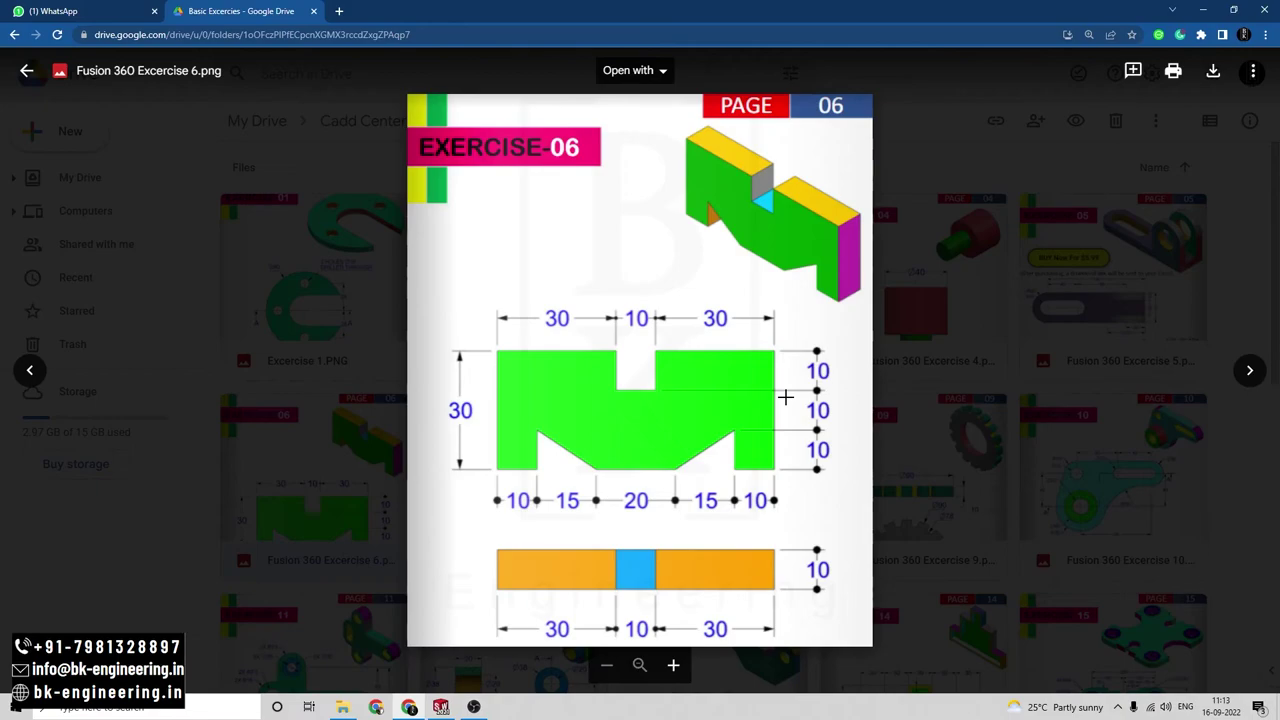
{"action": "key", "text": "alt+Tab"}
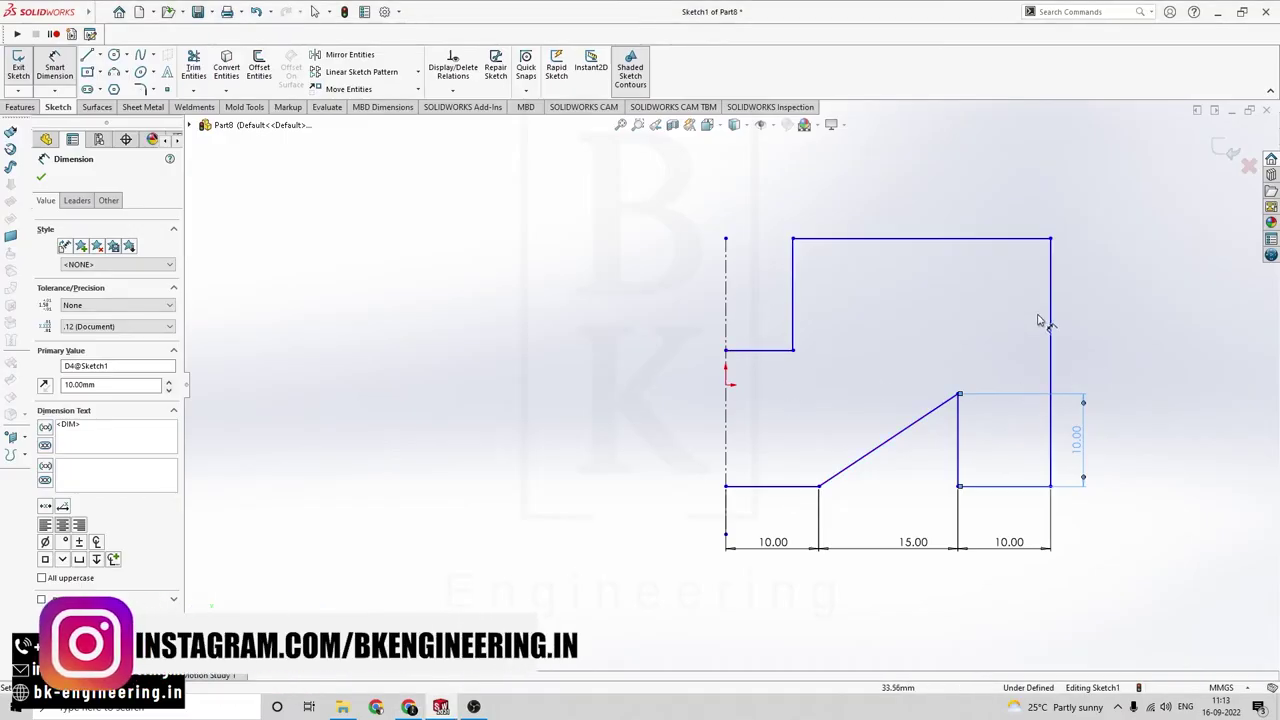
{"action": "left_click", "coordinate": [1052, 340]}
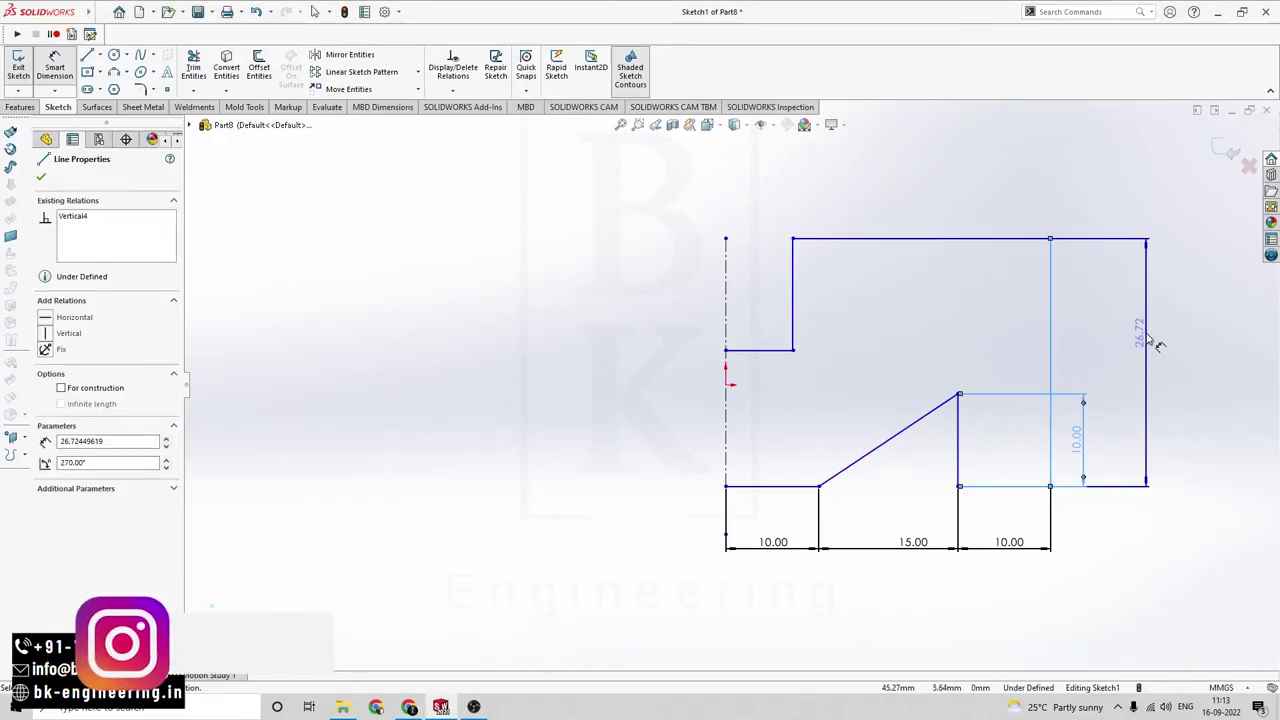
{"action": "left_click", "coordinate": [1146, 336]}
{"action": "key", "text": "alt+Tab"}
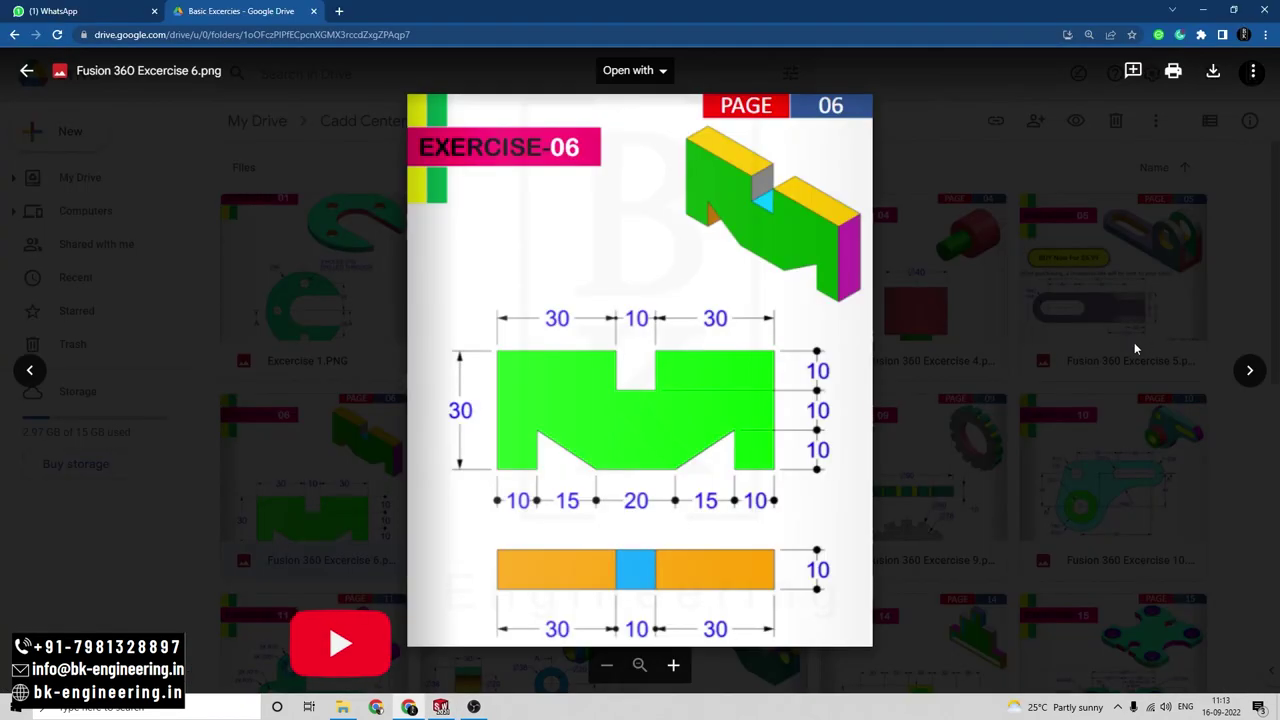
{"action": "key", "text": "alt+Tab"}
{"action": "type", "text": "30"}
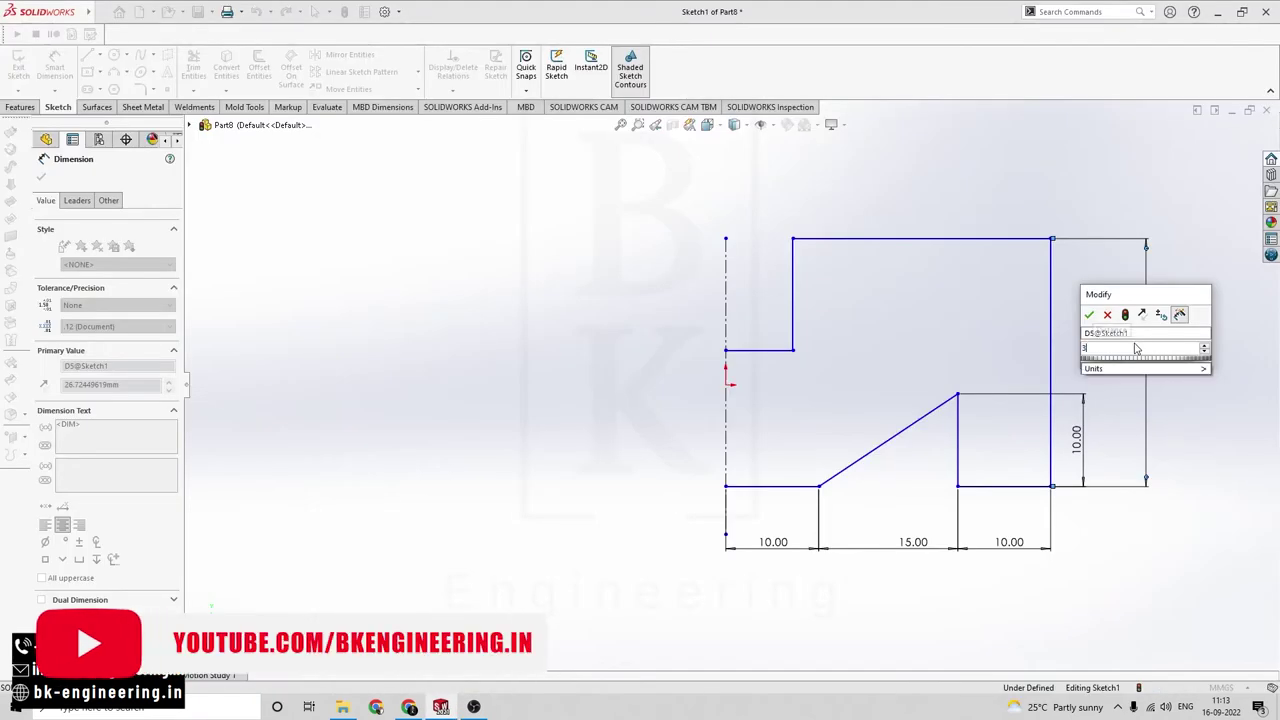
{"action": "key", "text": "Return"}
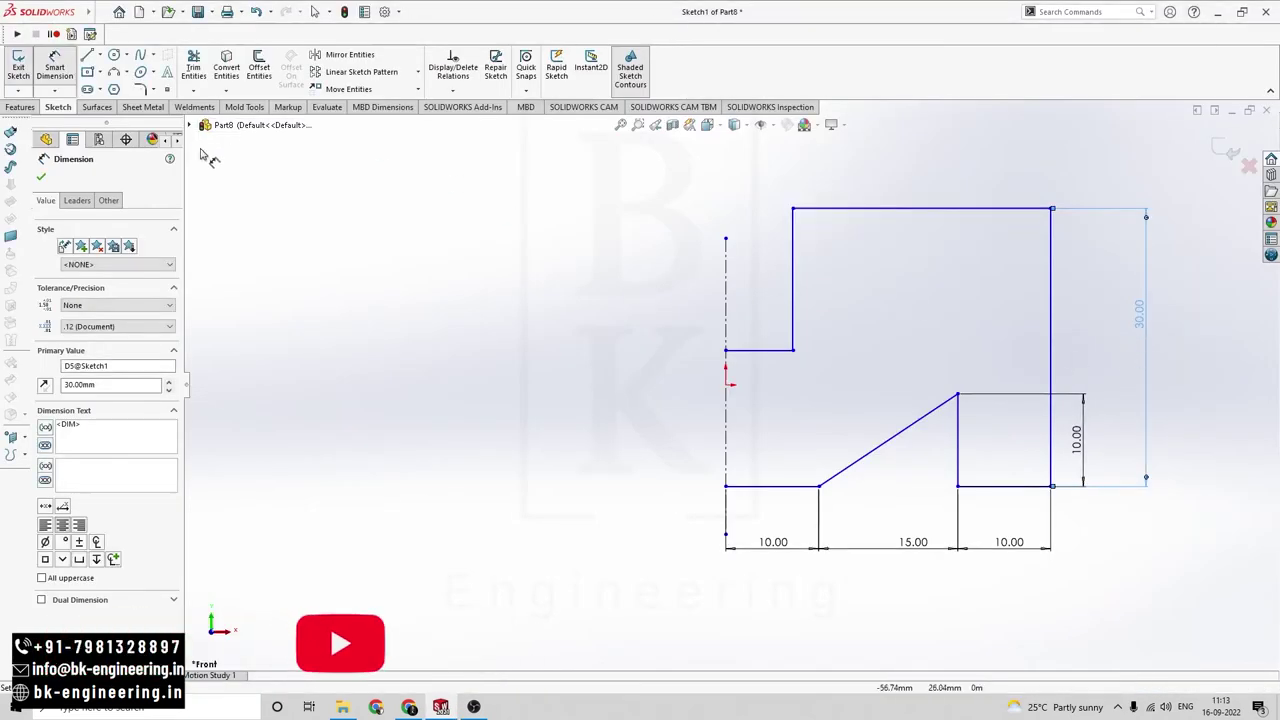
{"action": "key", "text": "alt+Tab"}
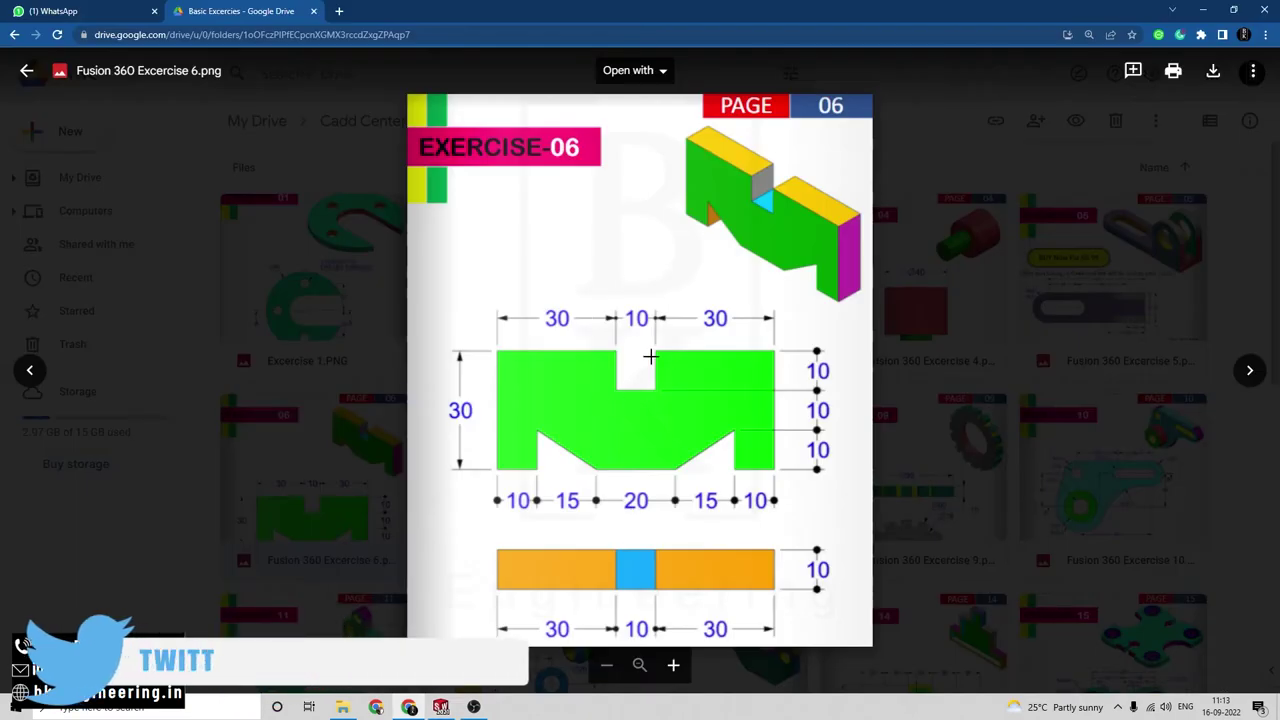
{"action": "key", "text": "alt+Tab"}
{"action": "key", "text": "alt+Tab"}
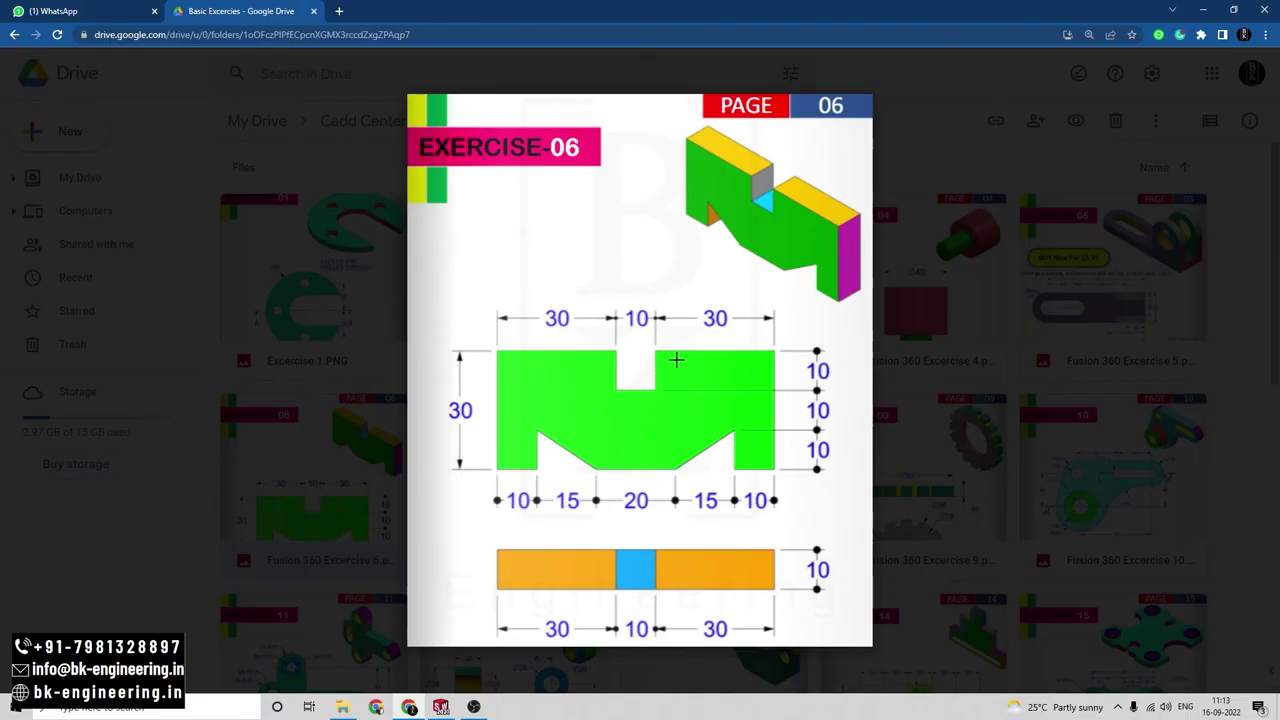
{"action": "key", "text": "alt+Tab"}
{"action": "left_click", "coordinate": [750, 352]}
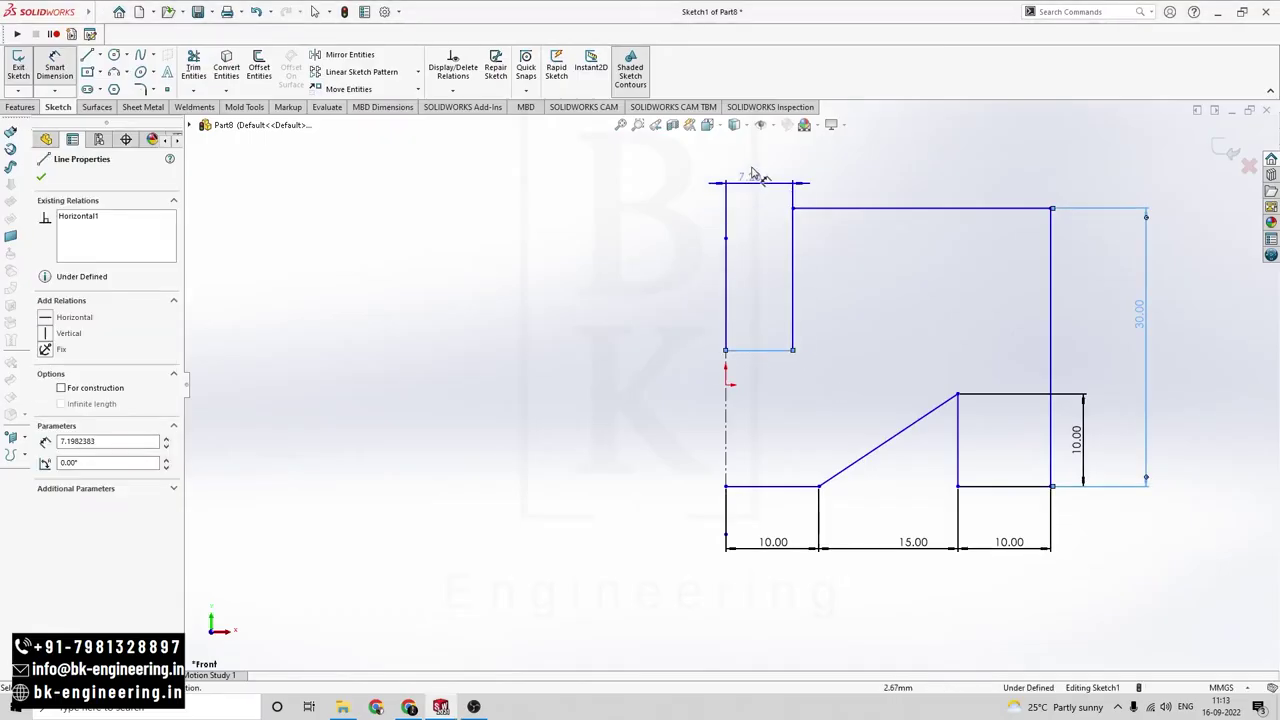
- Set the short top-left line to 5 mm and the notch depth to 10 mm
{"action": "left_click", "coordinate": [757, 157]}
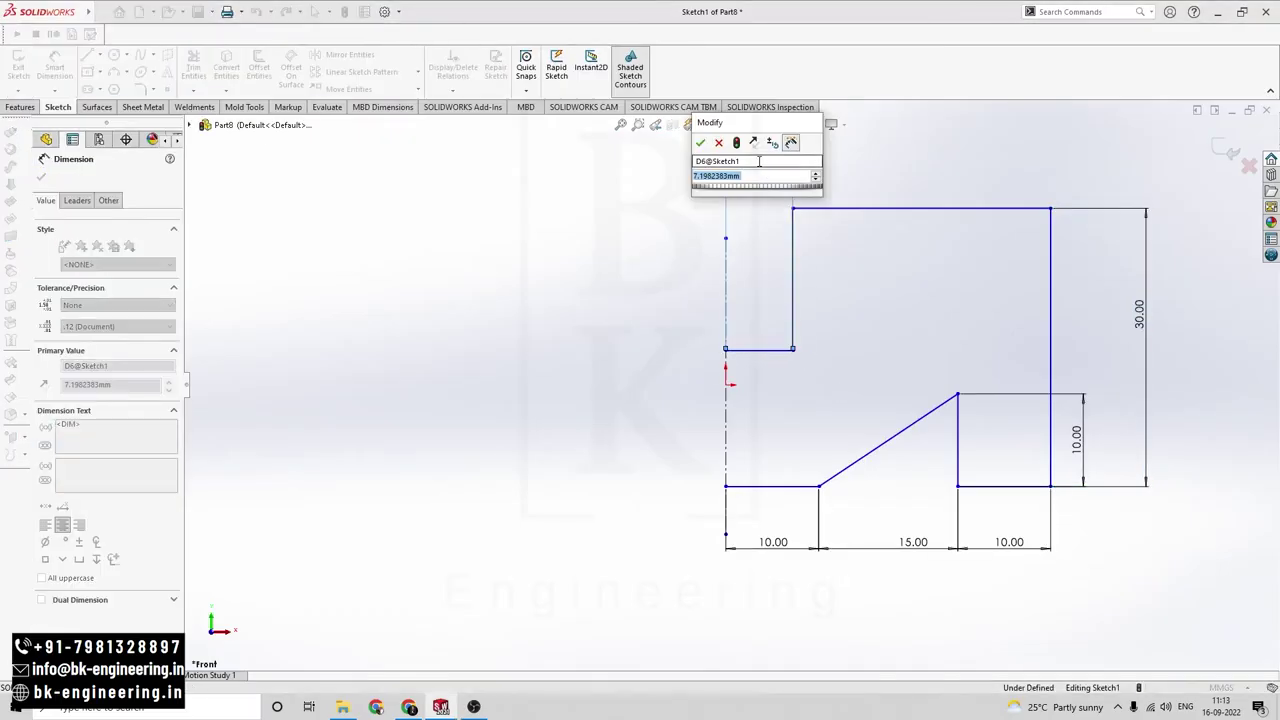
{"action": "type", "text": "5"}
{"action": "key", "text": "Return"}
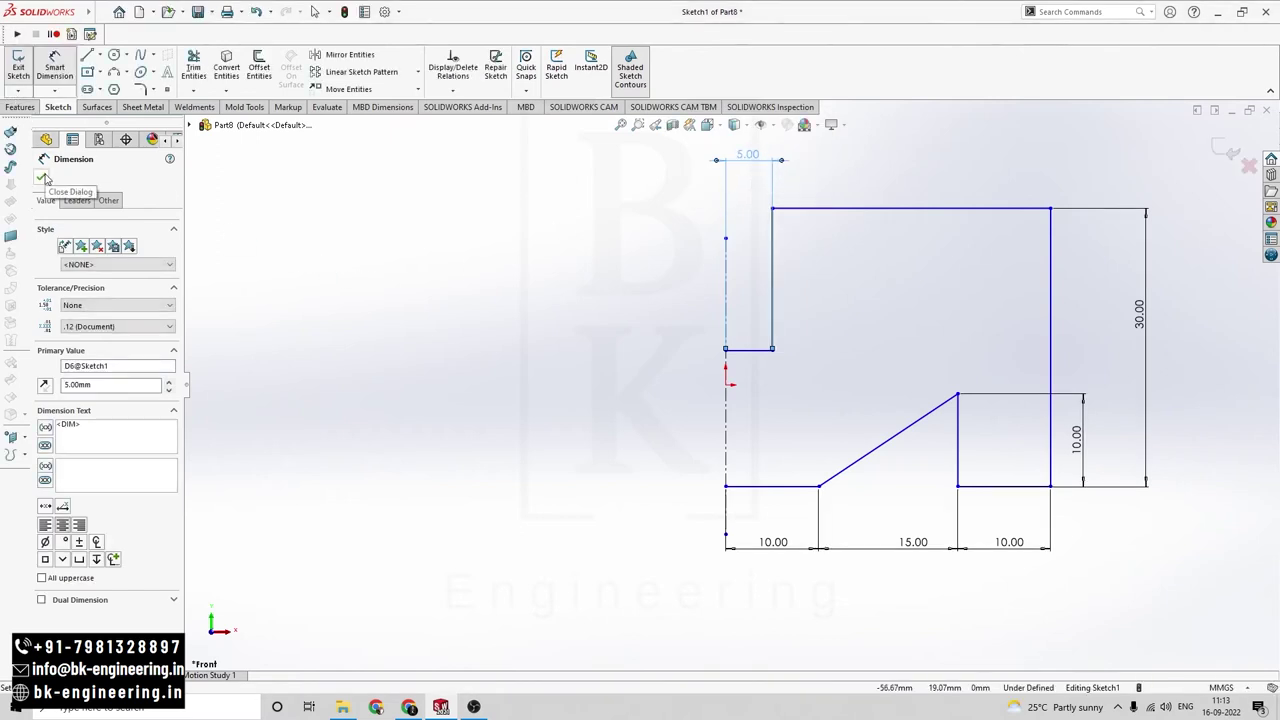
{"action": "key", "text": "alt+Tab"}
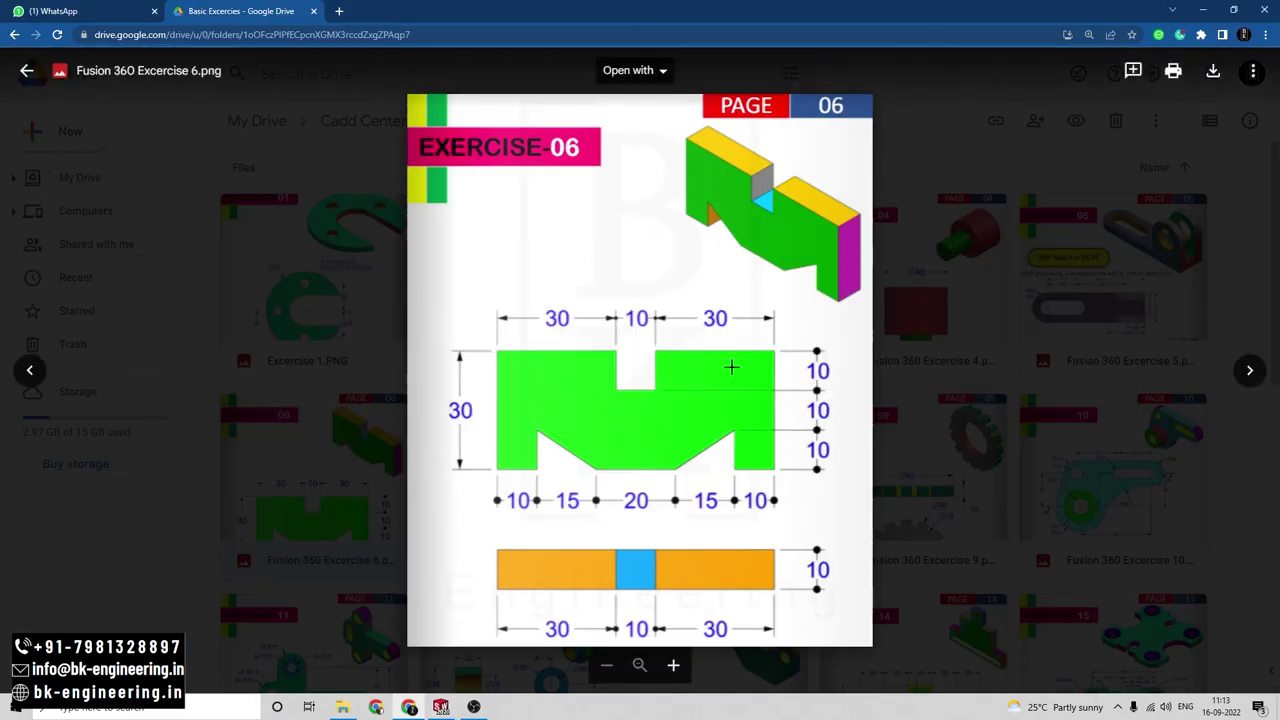
{"action": "key", "text": "alt+Tab"}
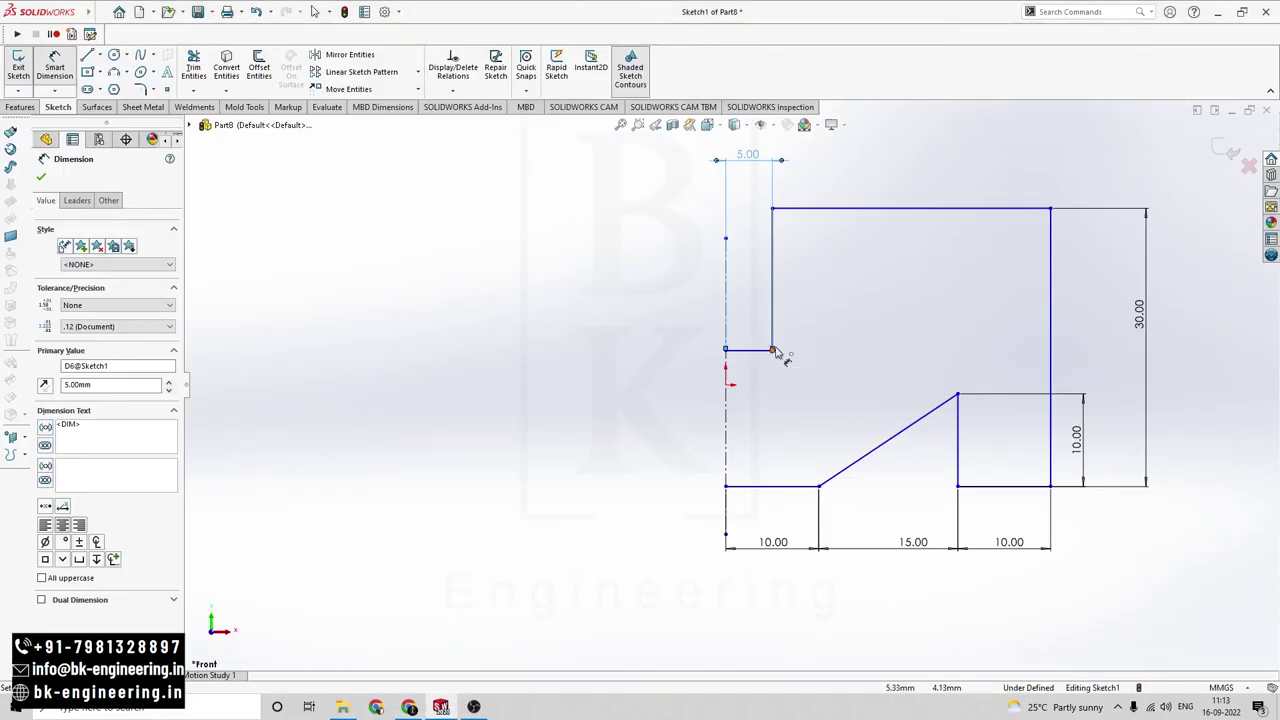
{"action": "left_click", "coordinate": [773, 350]}
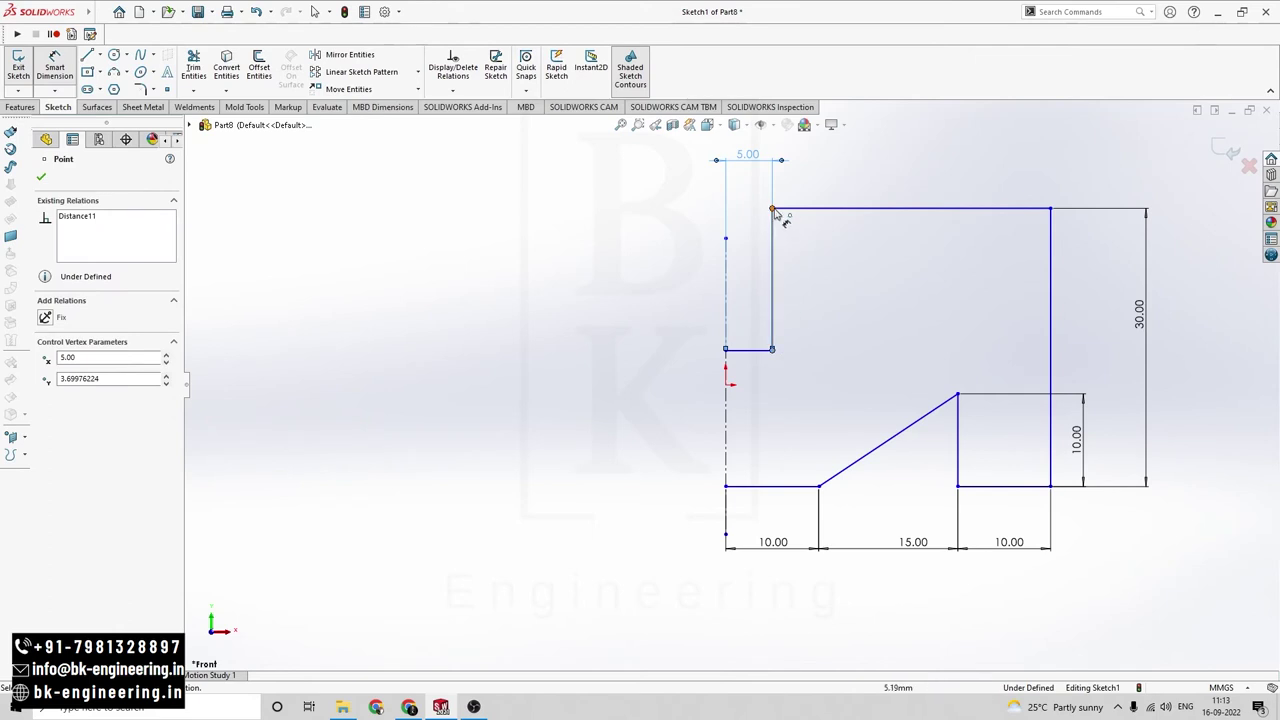
{"action": "left_click", "coordinate": [773, 210]}
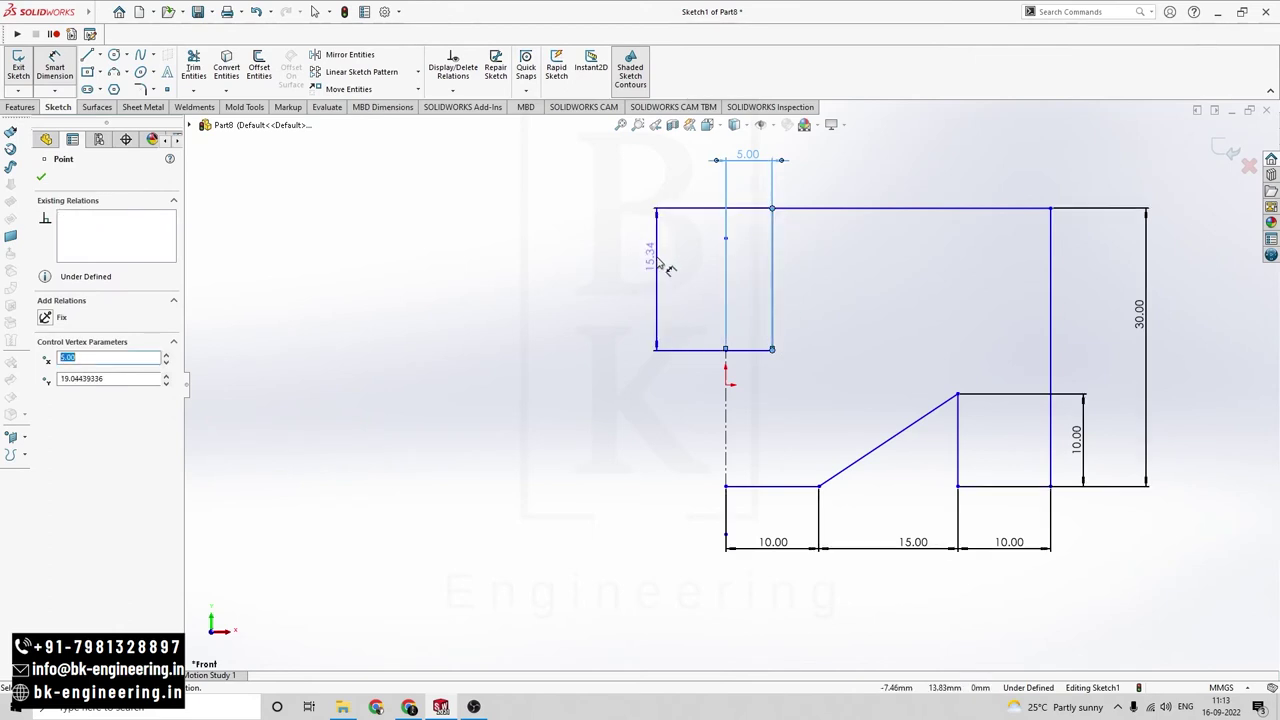
{"action": "left_click", "coordinate": [658, 260]}
{"action": "type", "text": "10"}
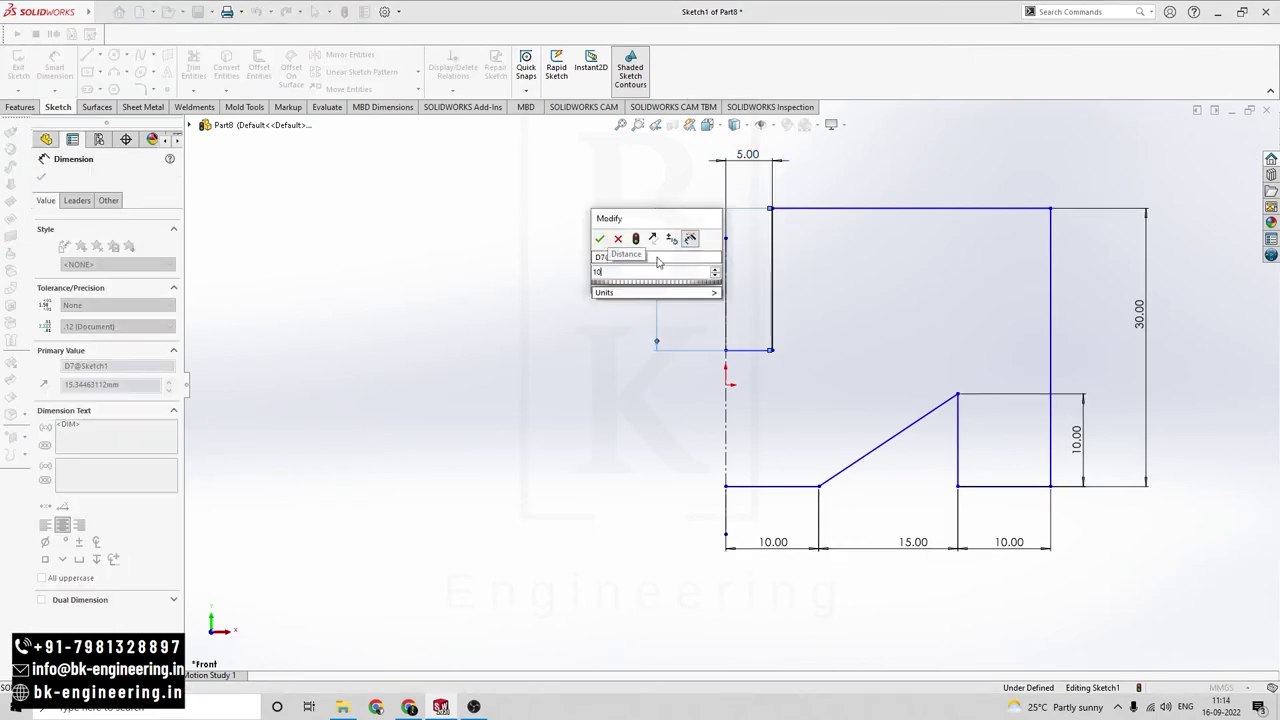
{"action": "key", "text": "Return"}
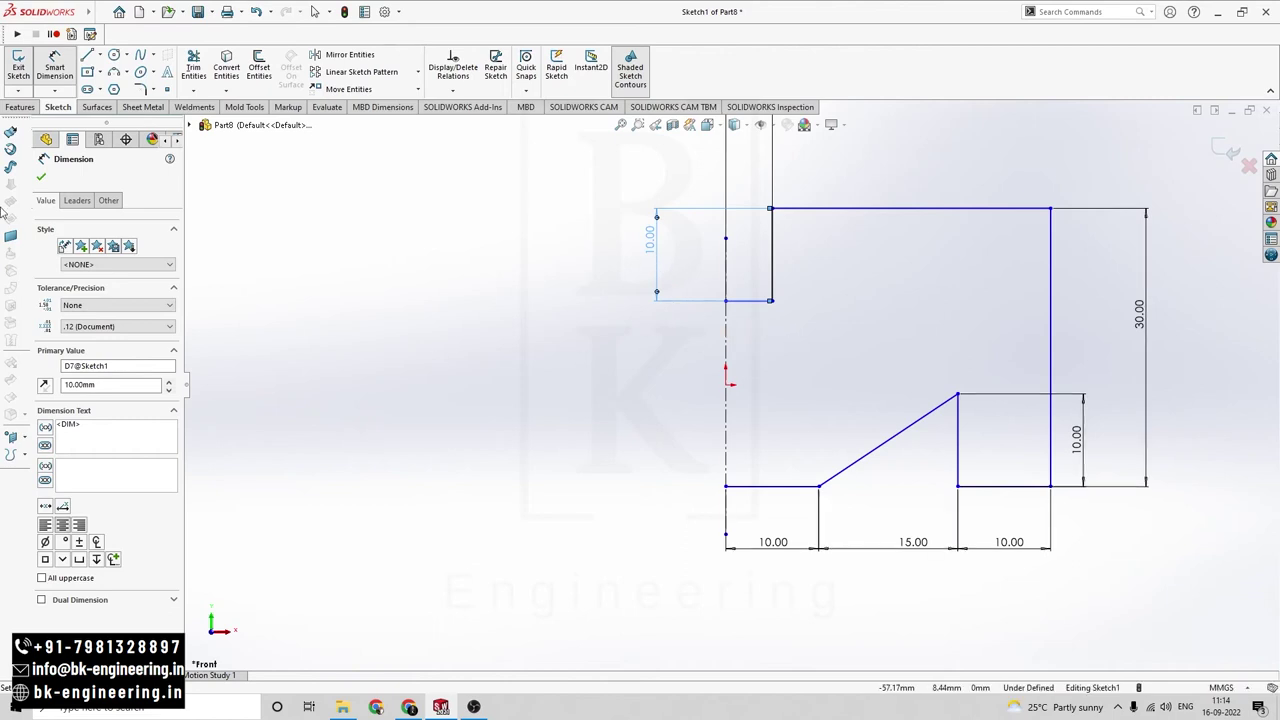
- Dimension the top edge of the profile at 30 mm
{"action": "left_click", "coordinate": [42, 178]}
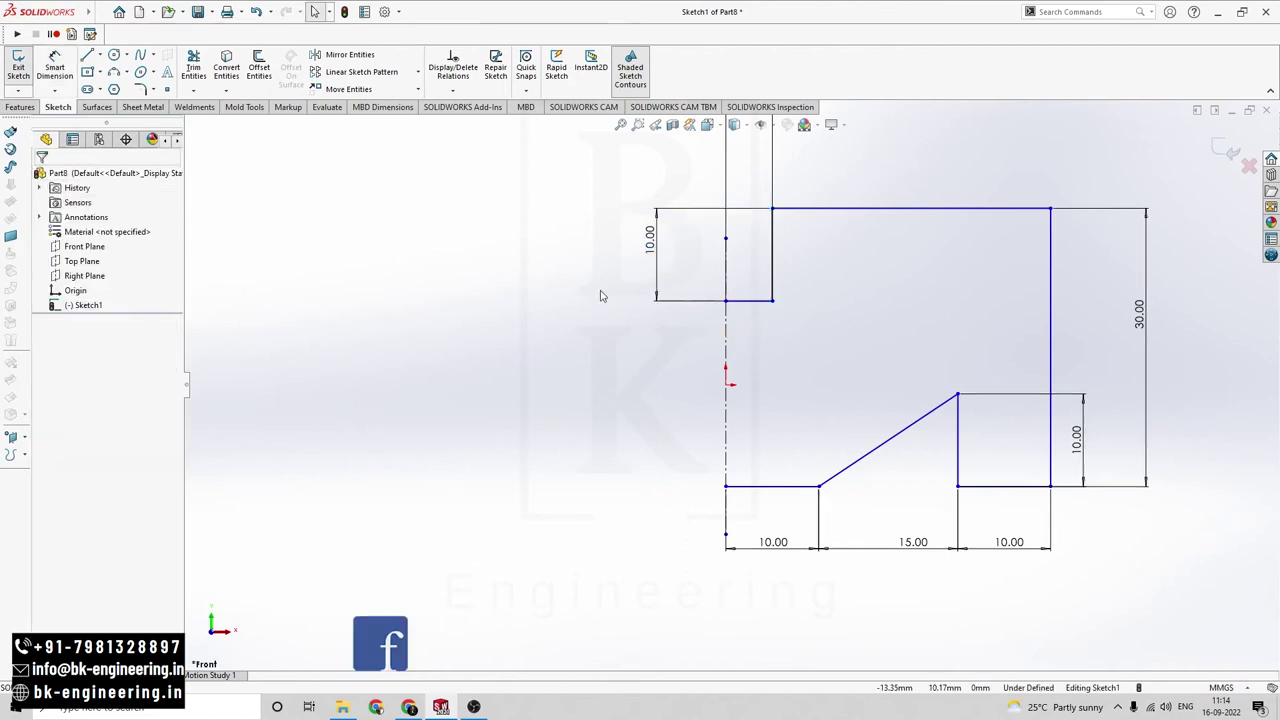
{"action": "left_click", "coordinate": [908, 207]}
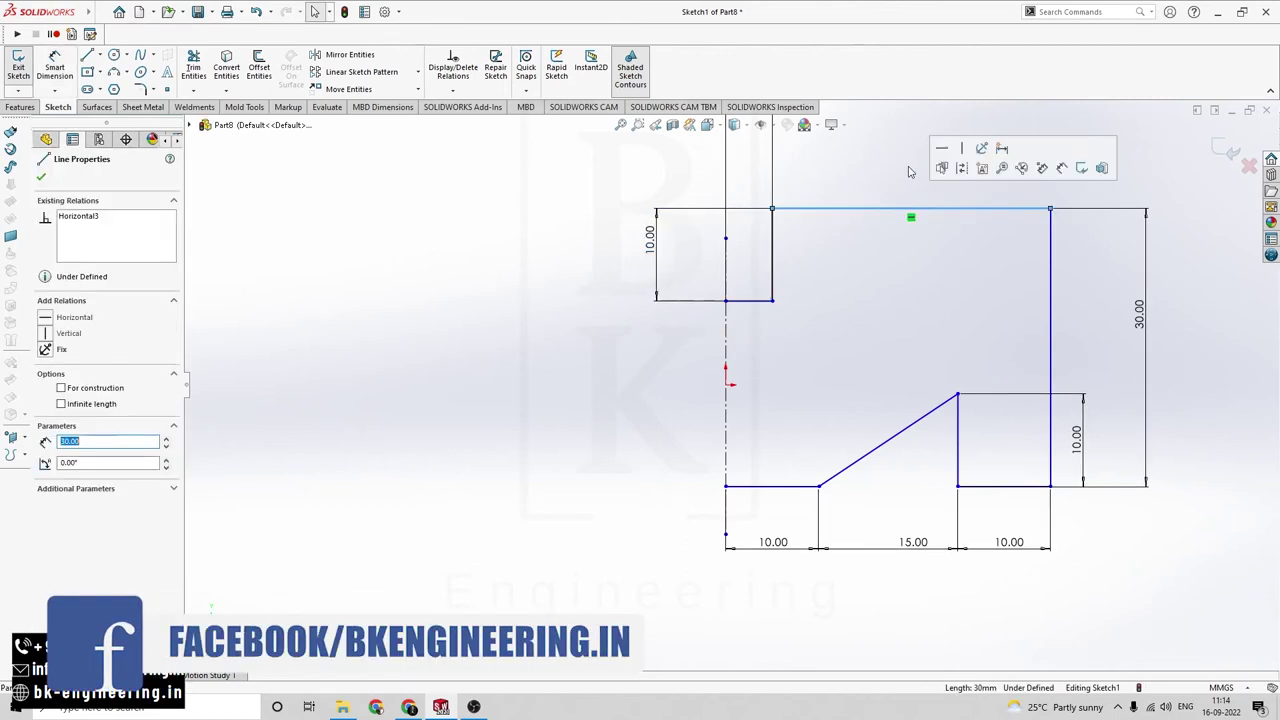
{"action": "left_click", "coordinate": [888, 177]}
{"action": "left_click", "coordinate": [54, 67]}
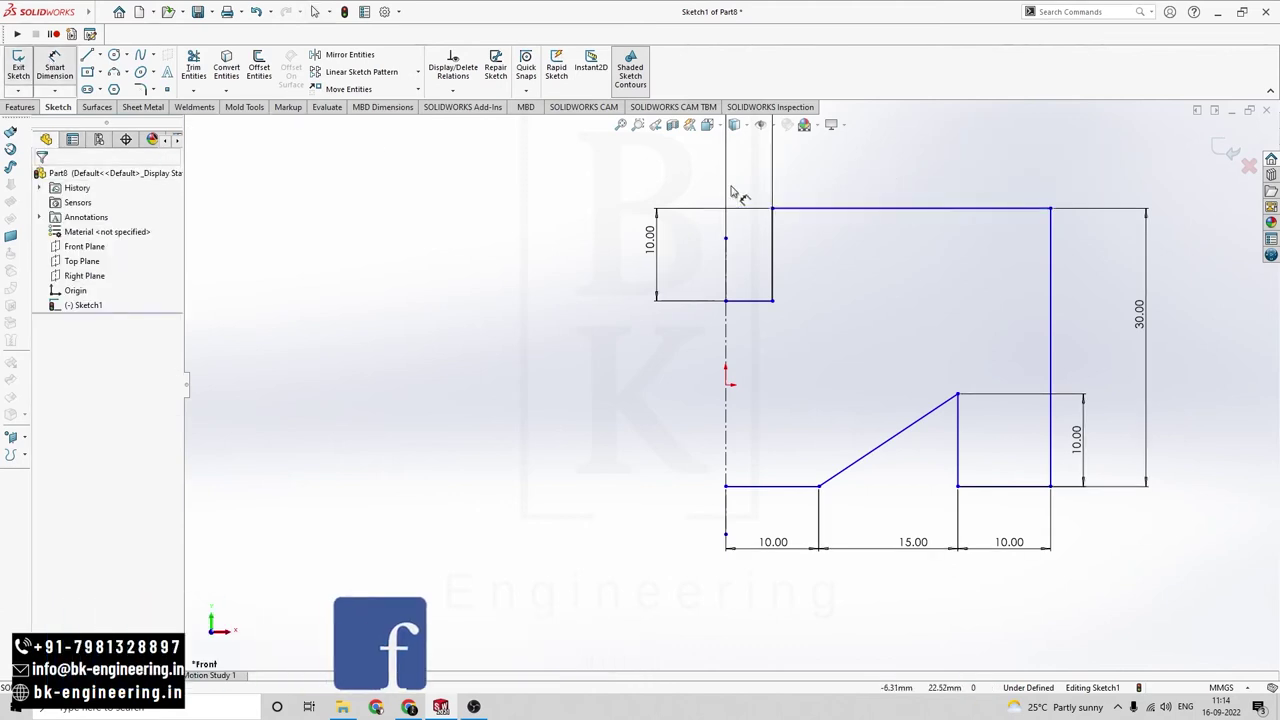
{"action": "left_click", "coordinate": [856, 209]}
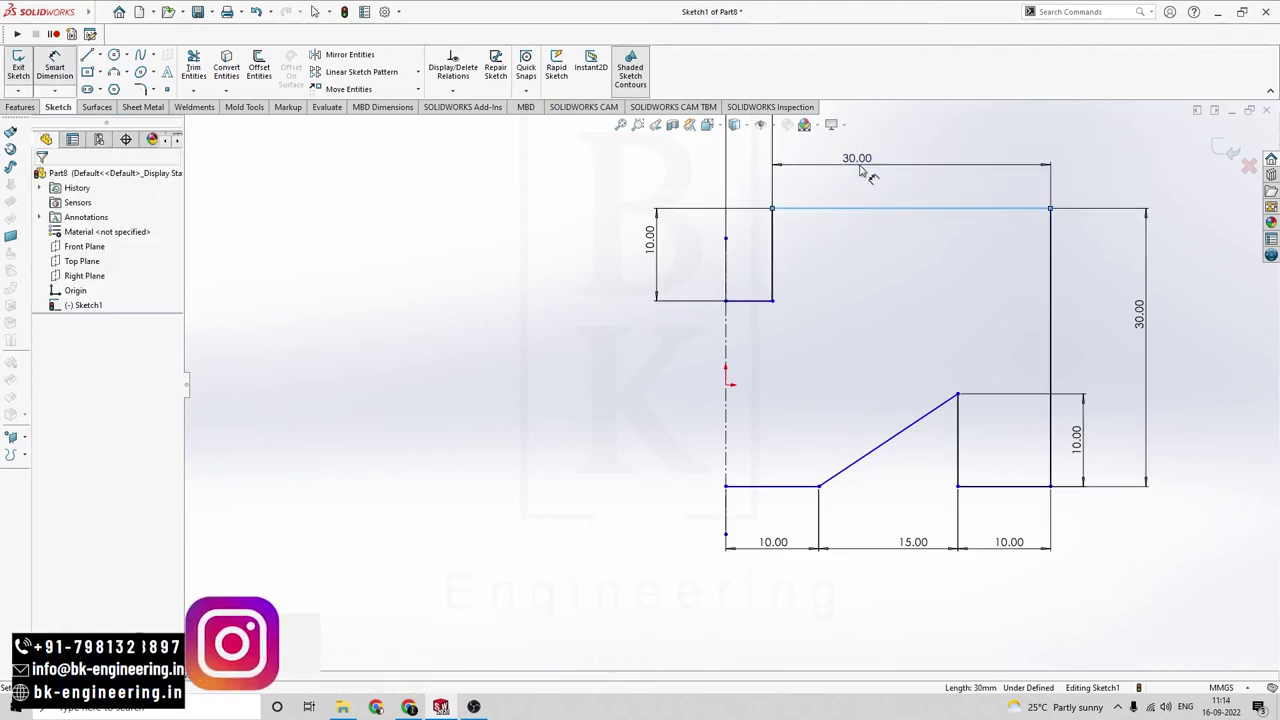
{"action": "left_click", "coordinate": [860, 163]}
{"action": "left_click", "coordinate": [801, 147]}
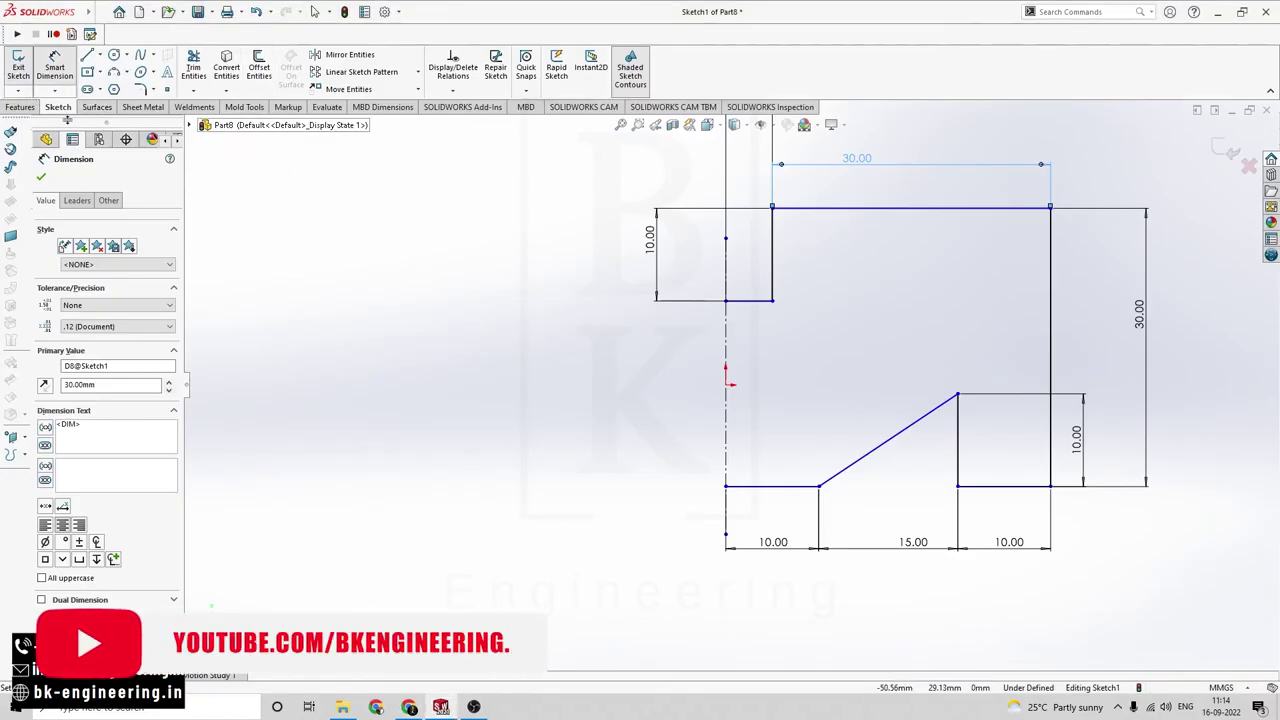
{"action": "left_click", "coordinate": [44, 179]}
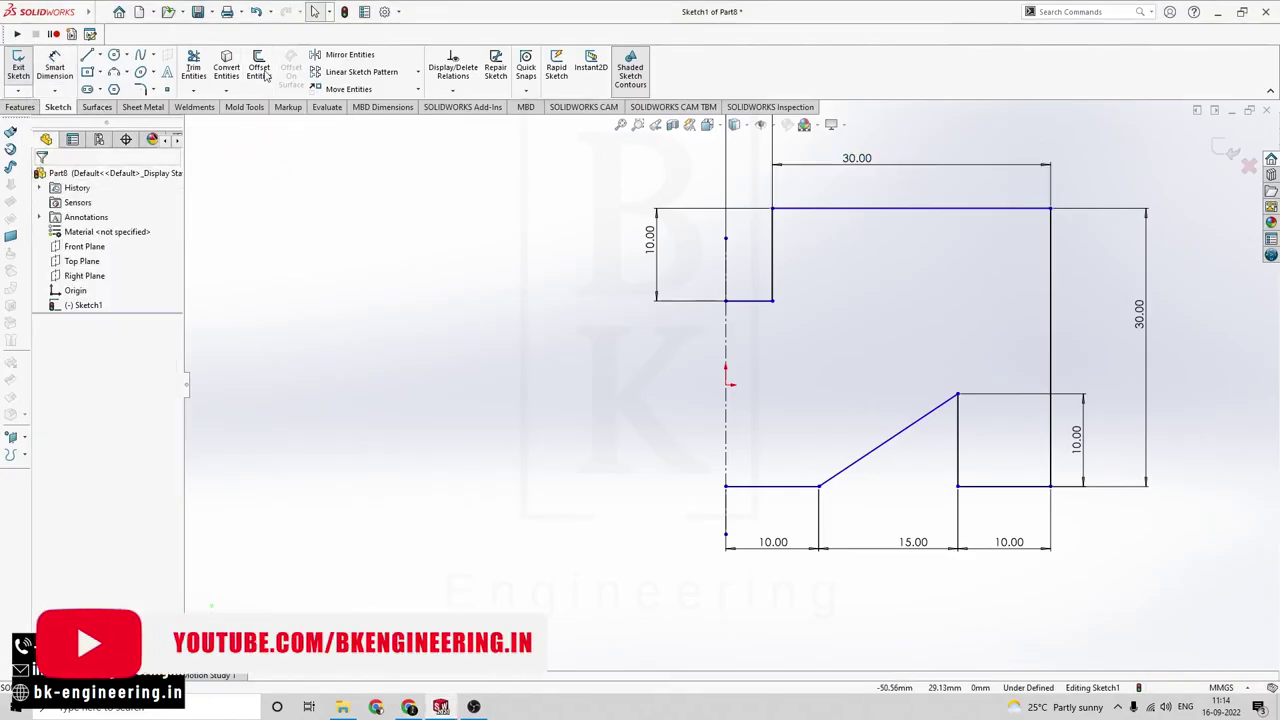
- Mirror all eight half-profile lines about the vertical centerline
{"action": "left_click", "coordinate": [352, 55]}
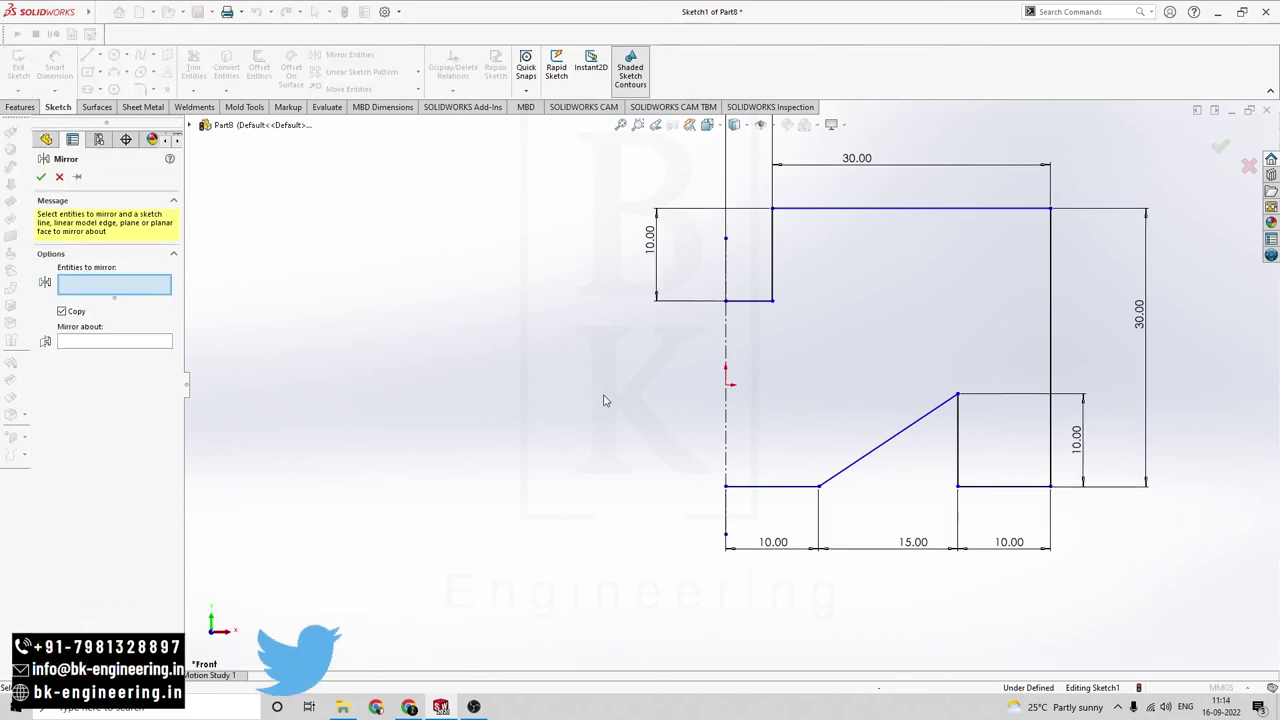
{"action": "left_click", "coordinate": [757, 304]}
{"action": "left_click", "coordinate": [774, 277]}
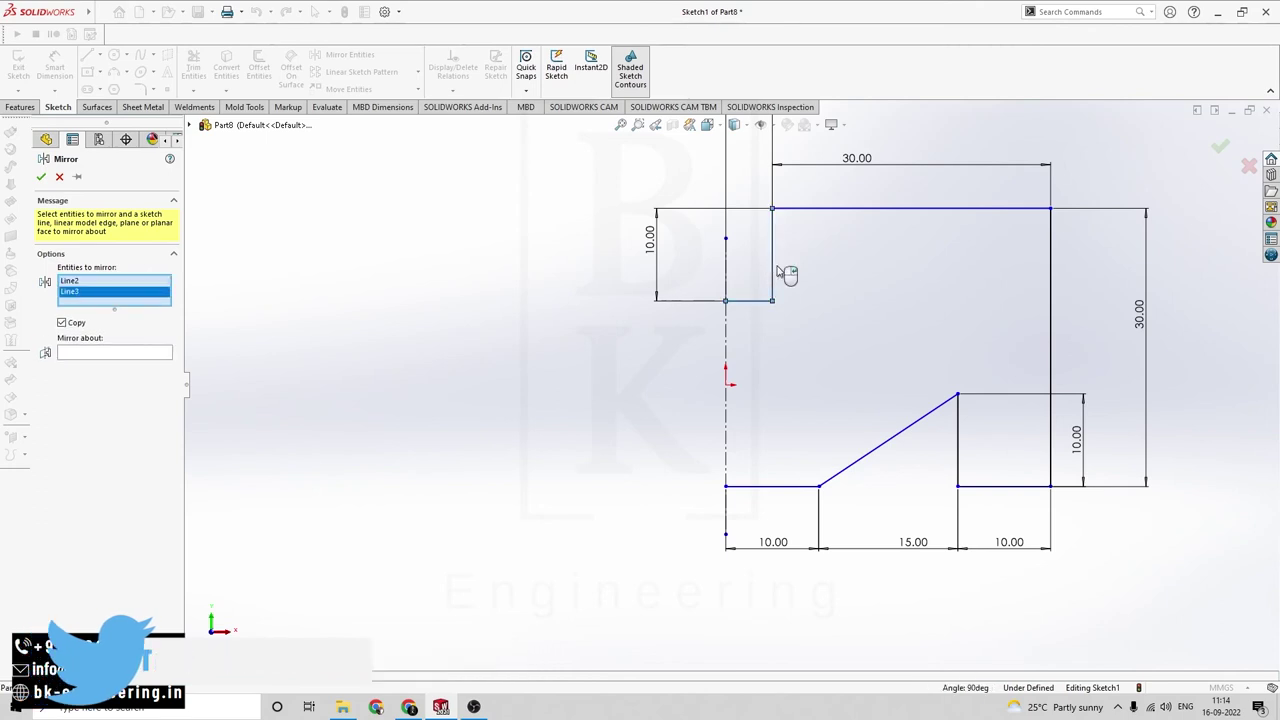
{"action": "left_click", "coordinate": [858, 210]}
{"action": "left_click", "coordinate": [1050, 318]}
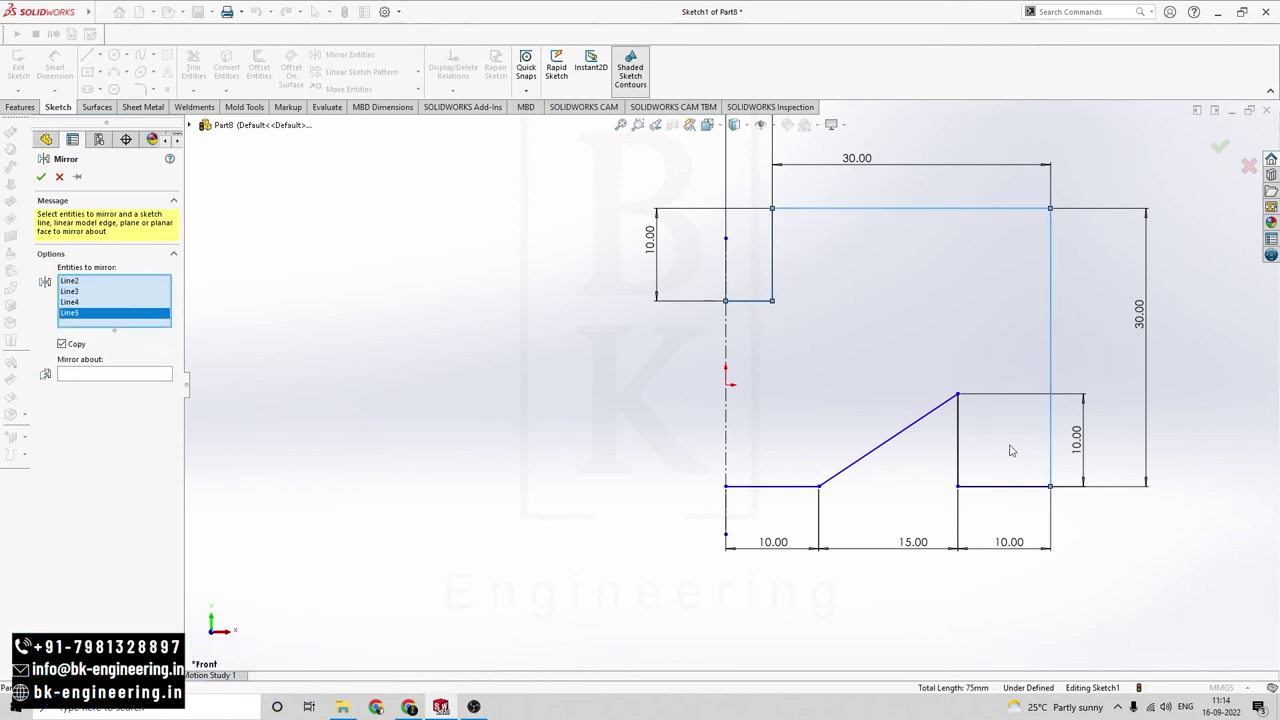
{"action": "left_click", "coordinate": [1003, 488]}
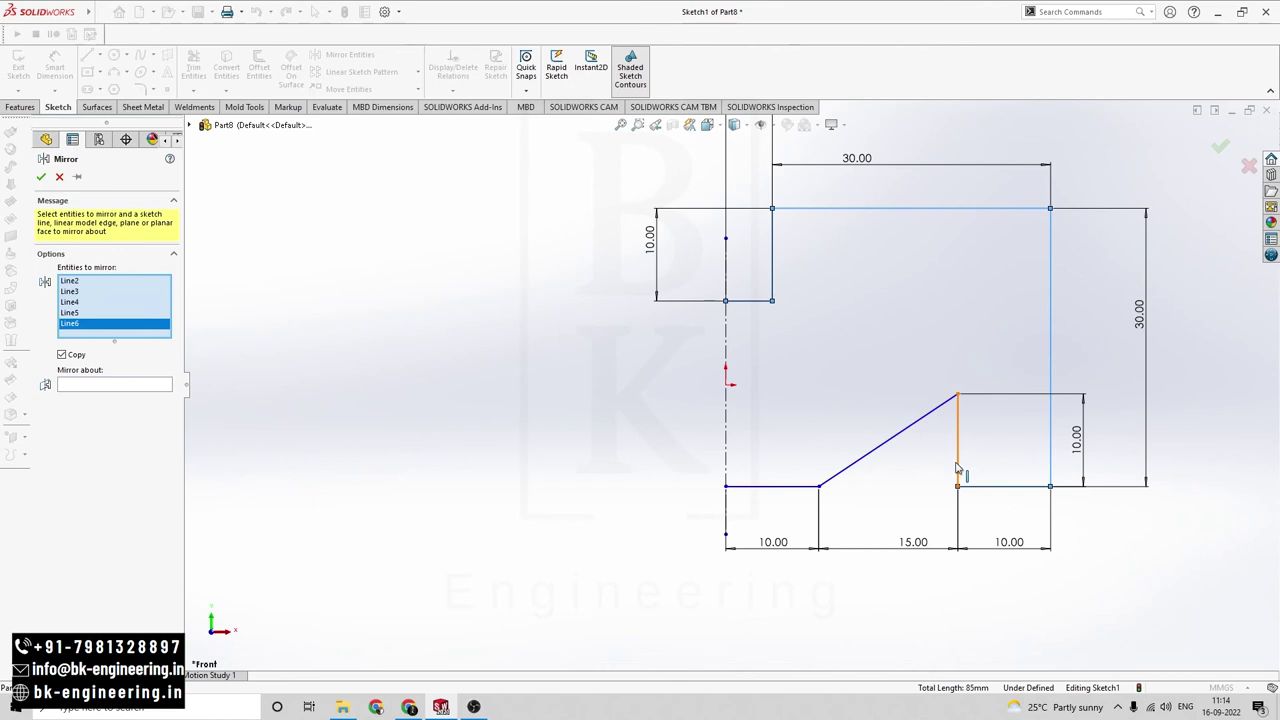
{"action": "left_click", "coordinate": [957, 467]}
{"action": "left_click", "coordinate": [899, 437]}
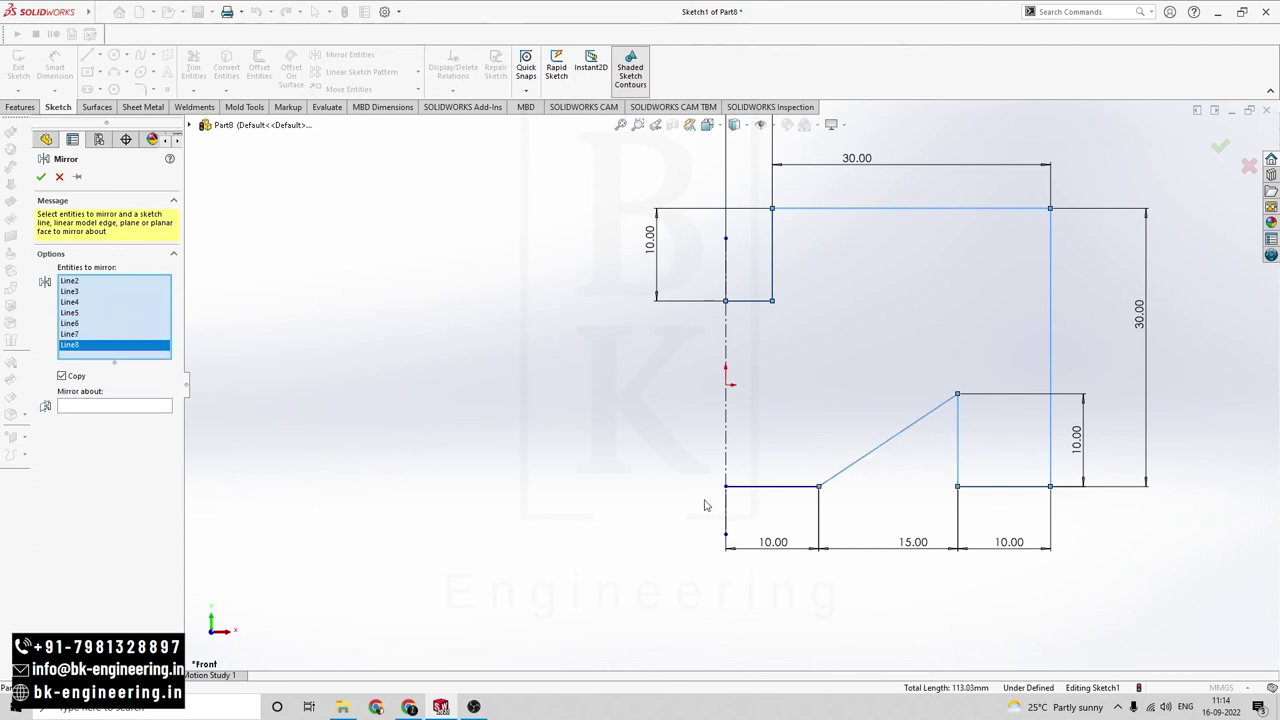
{"action": "left_click", "coordinate": [761, 487]}
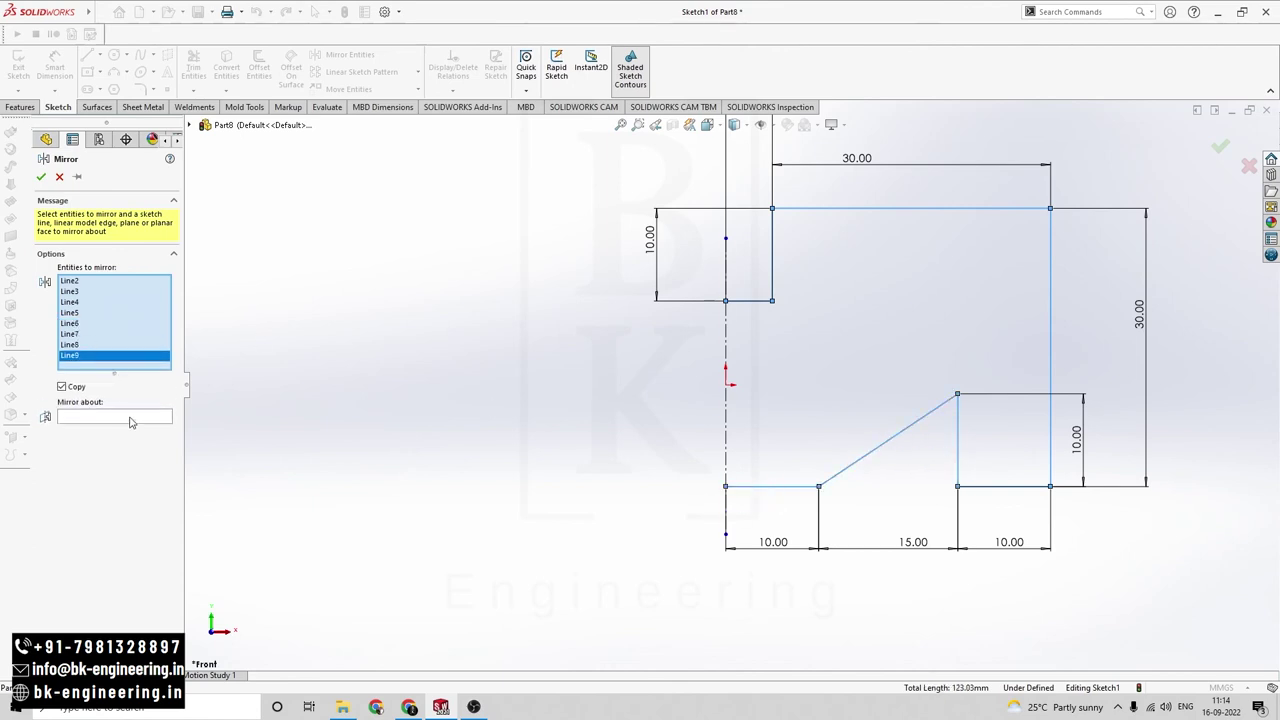
{"action": "left_click", "coordinate": [167, 416]}
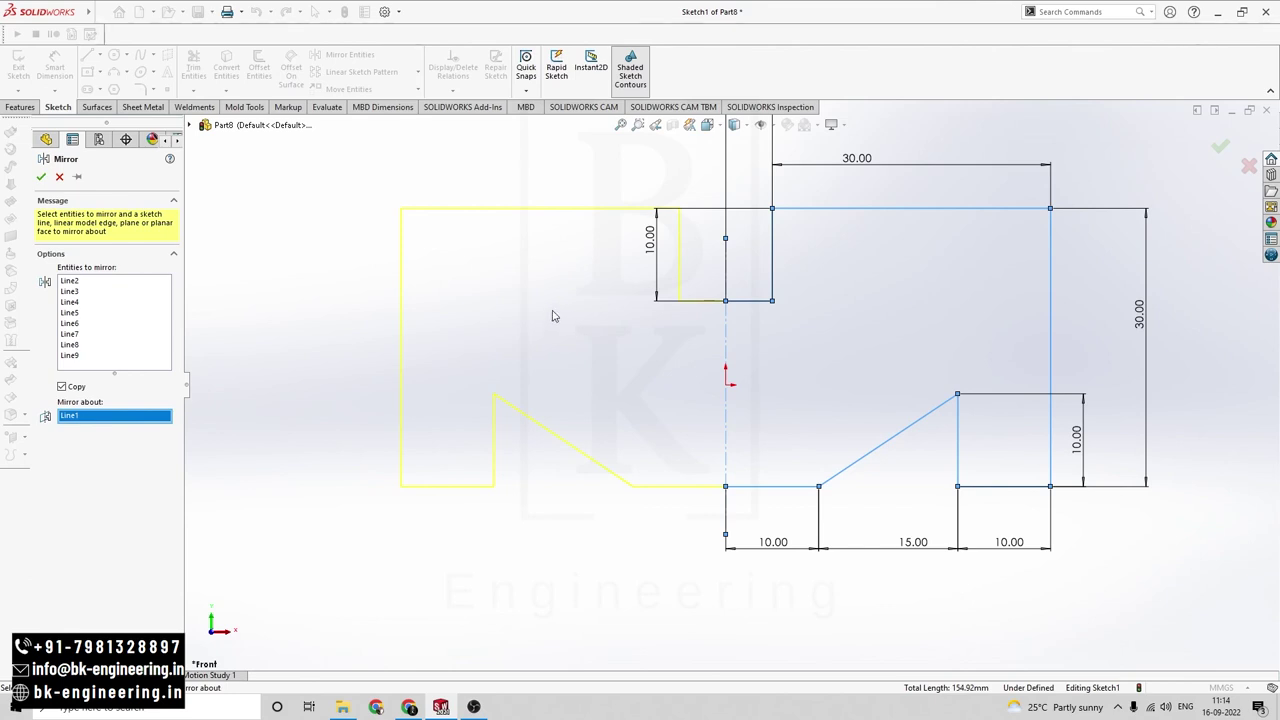
{"action": "left_click", "coordinate": [40, 177]}
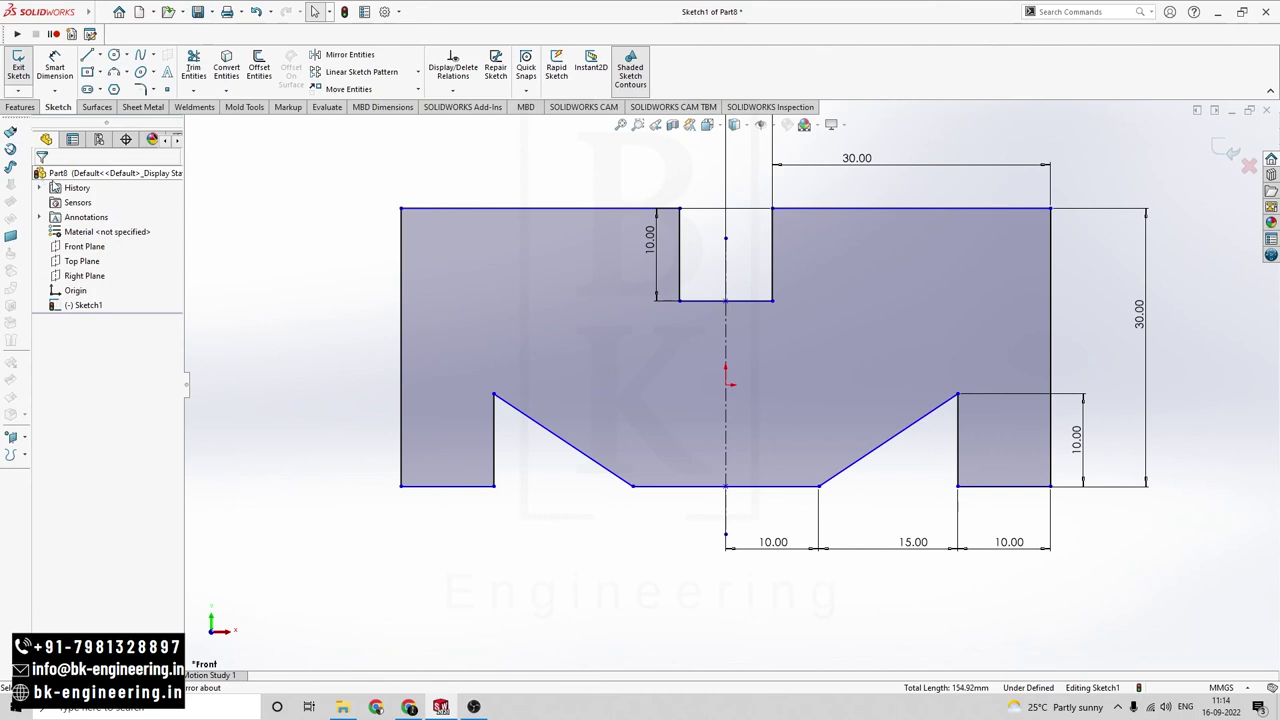
- Extrude the closed sketch 10 mm blind into Boss-Extrude1 and view it isometrically
{"action": "key", "text": "alt+Tab"}
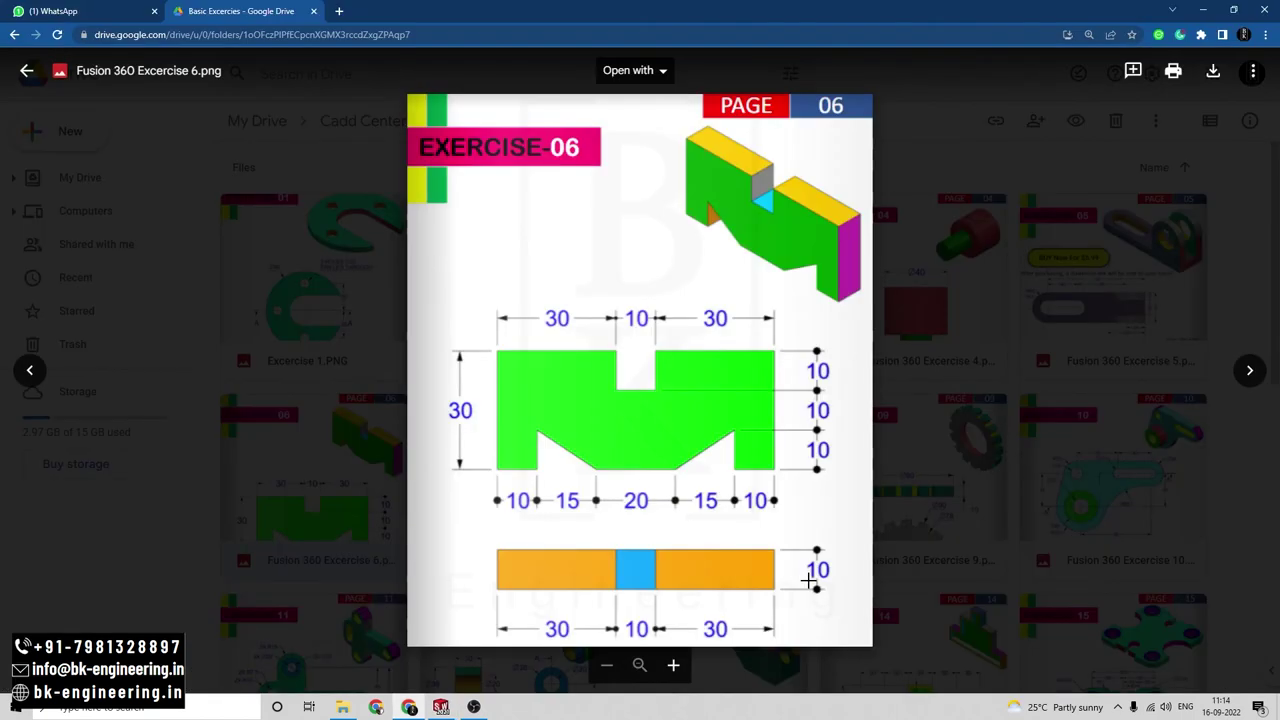
{"action": "key", "text": "alt+Tab"}
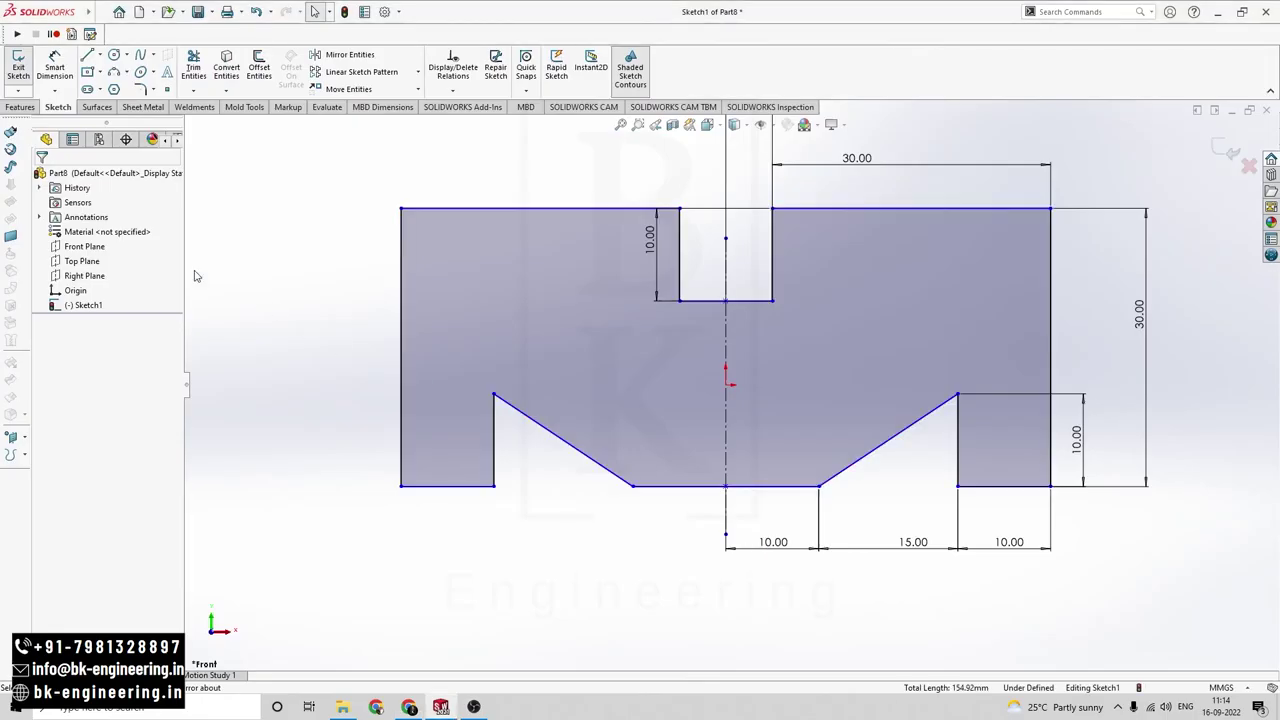
{"action": "left_click", "coordinate": [29, 108]}
{"action": "left_click", "coordinate": [23, 64]}
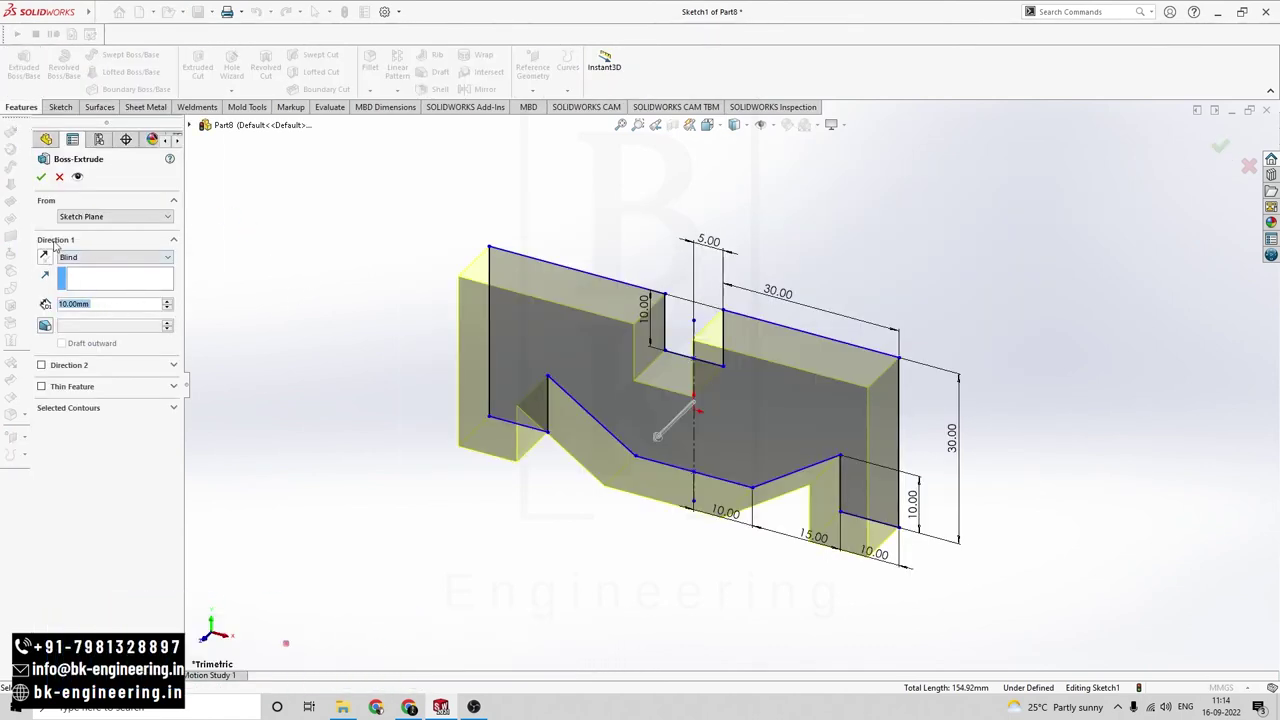
{"action": "left_click", "coordinate": [41, 176]}
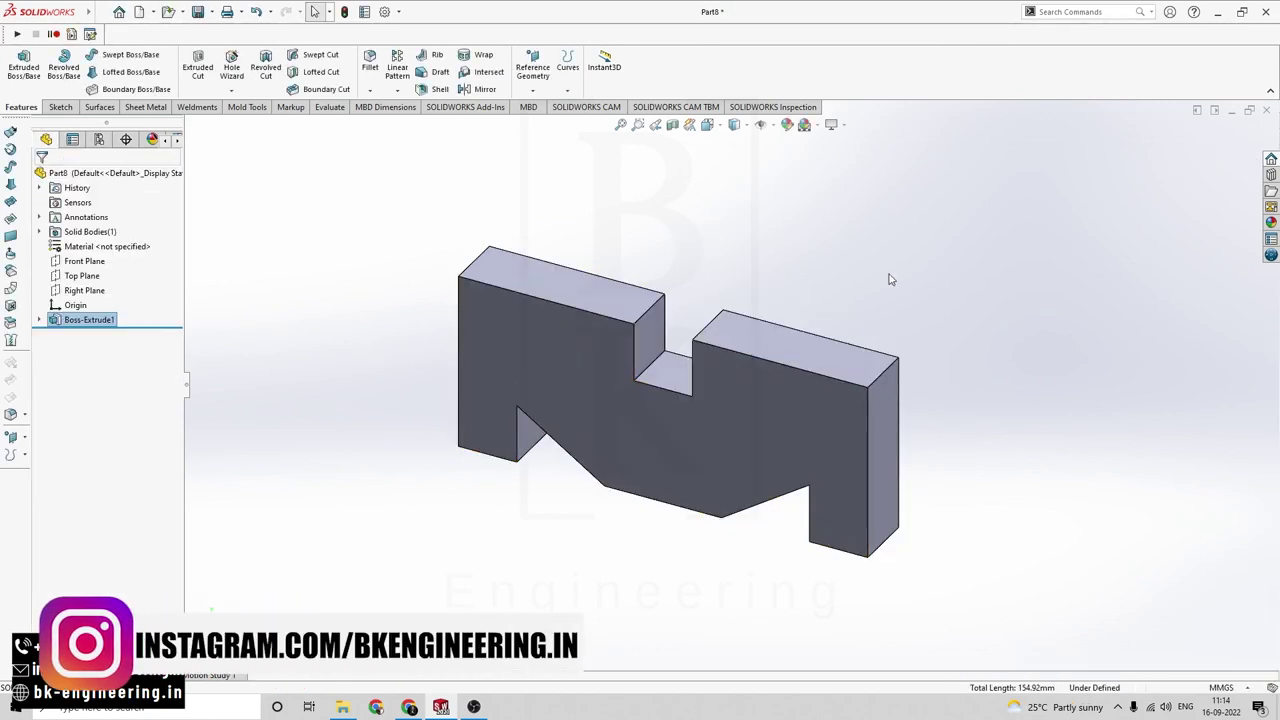
{"action": "left_click", "coordinate": [707, 124]}
{"action": "left_click", "coordinate": [785, 163]}
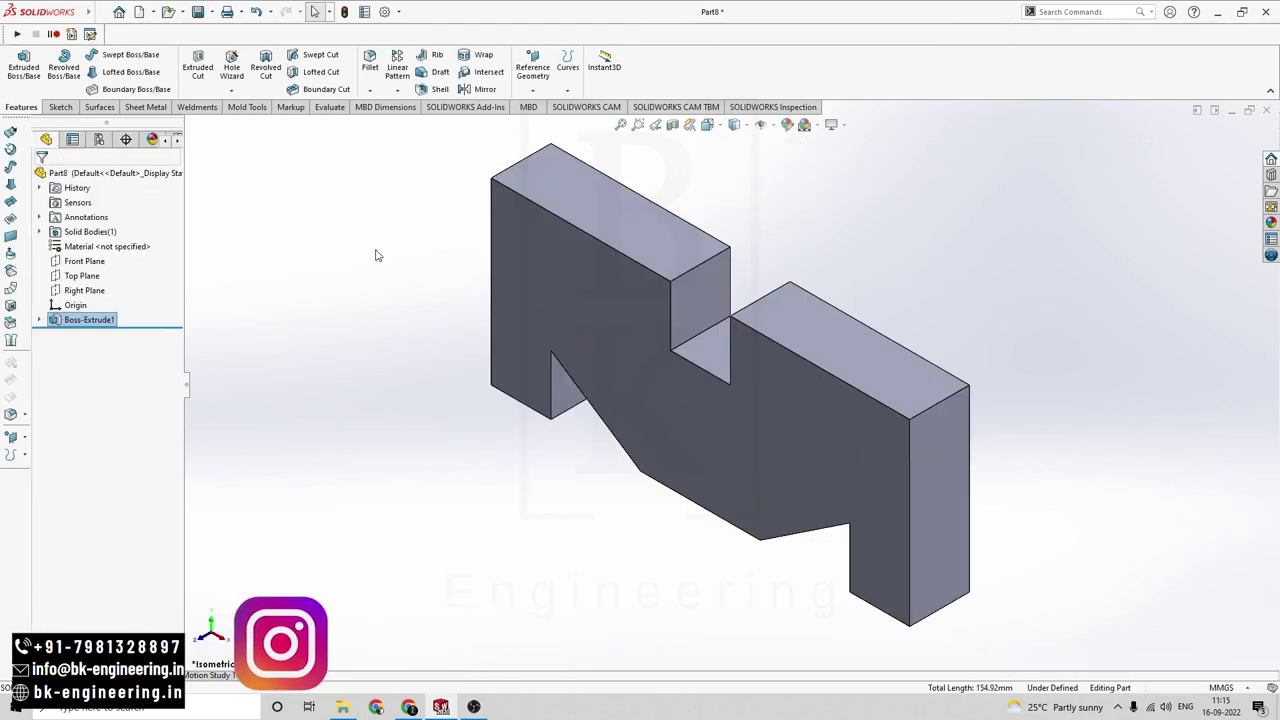